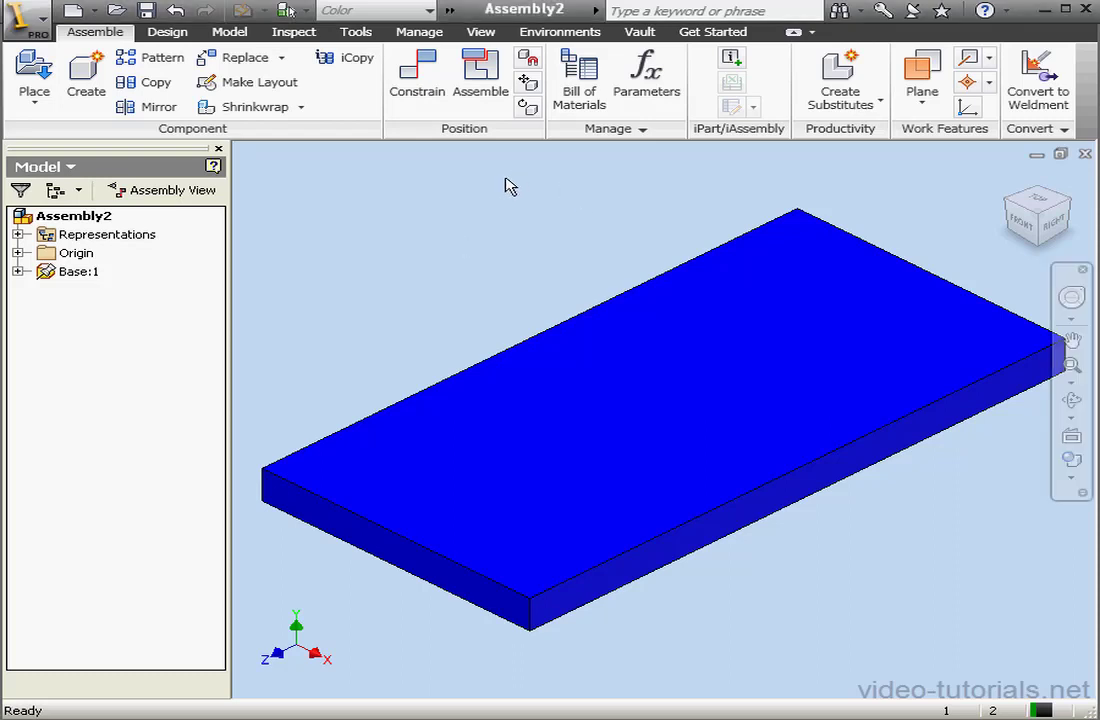
# Step: Place one instance of Part1.ipt from folder 09 into the assembly beside the base plate
pyautogui.click(46, 80)
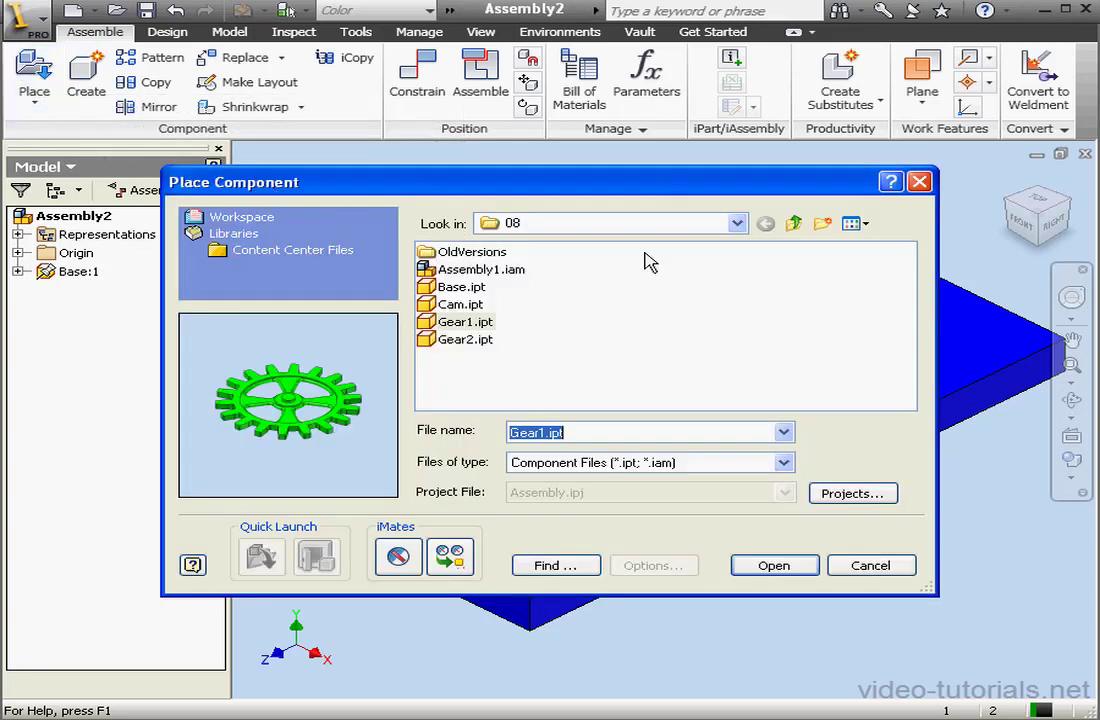
pyautogui.click(792, 223)
pyautogui.doubleClick(445, 357)
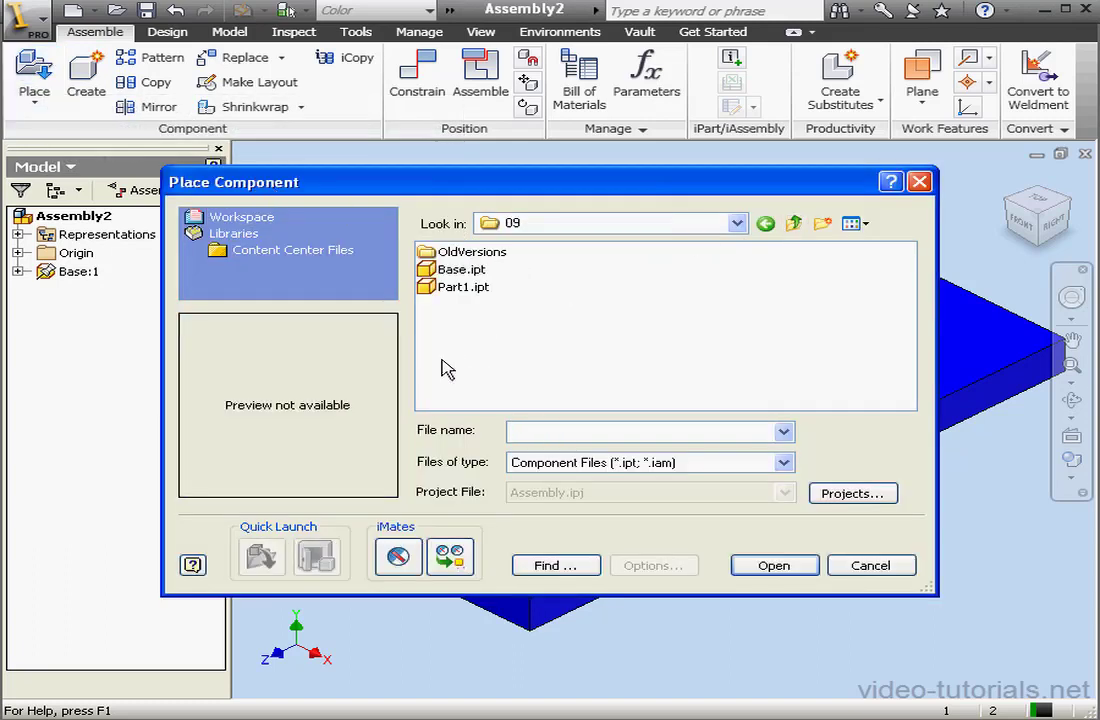
pyautogui.click(470, 288)
pyautogui.click(772, 565)
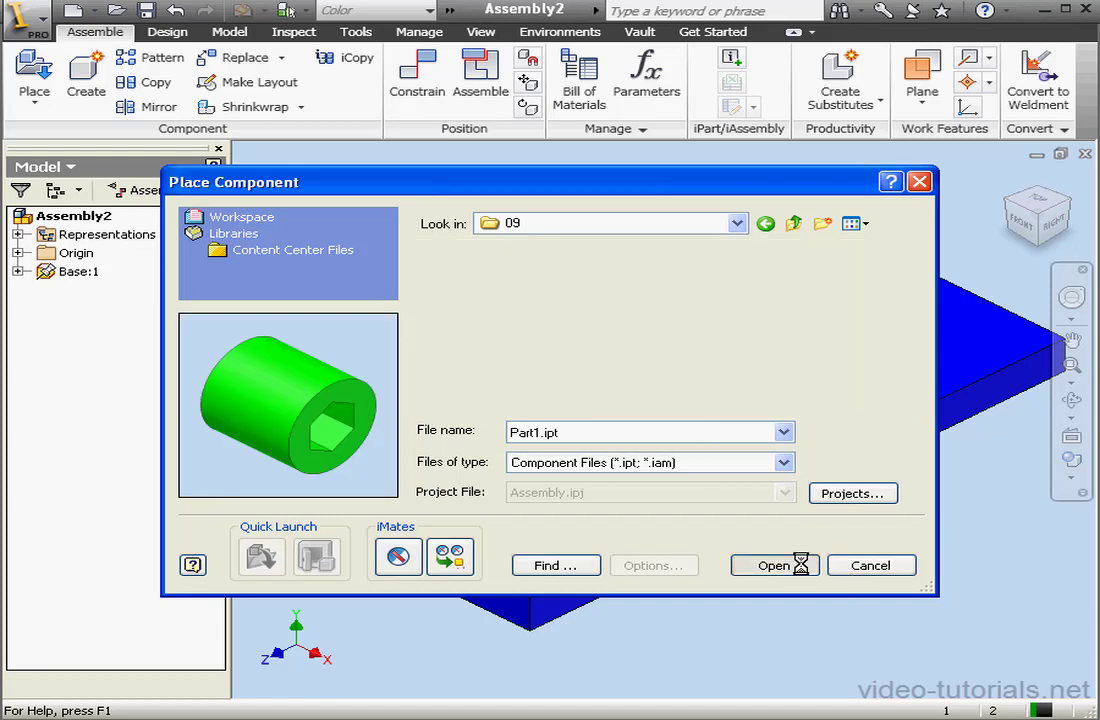
pyautogui.click(556, 251)
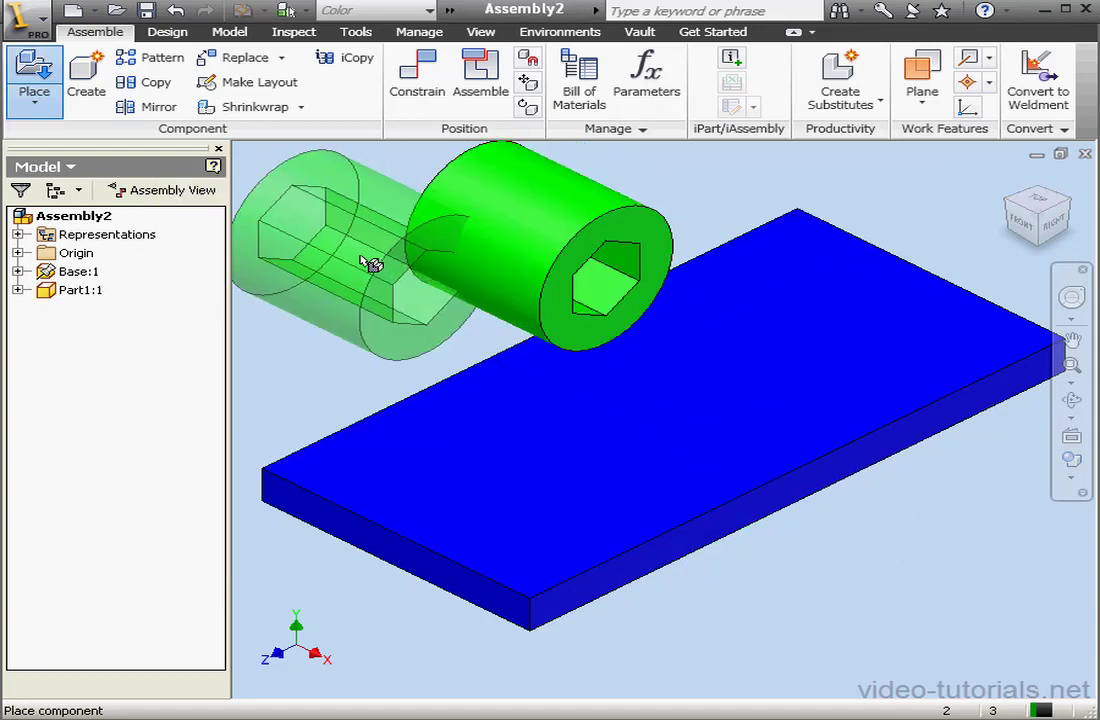
pyautogui.rightClick(368, 262)
pyautogui.click(410, 270)
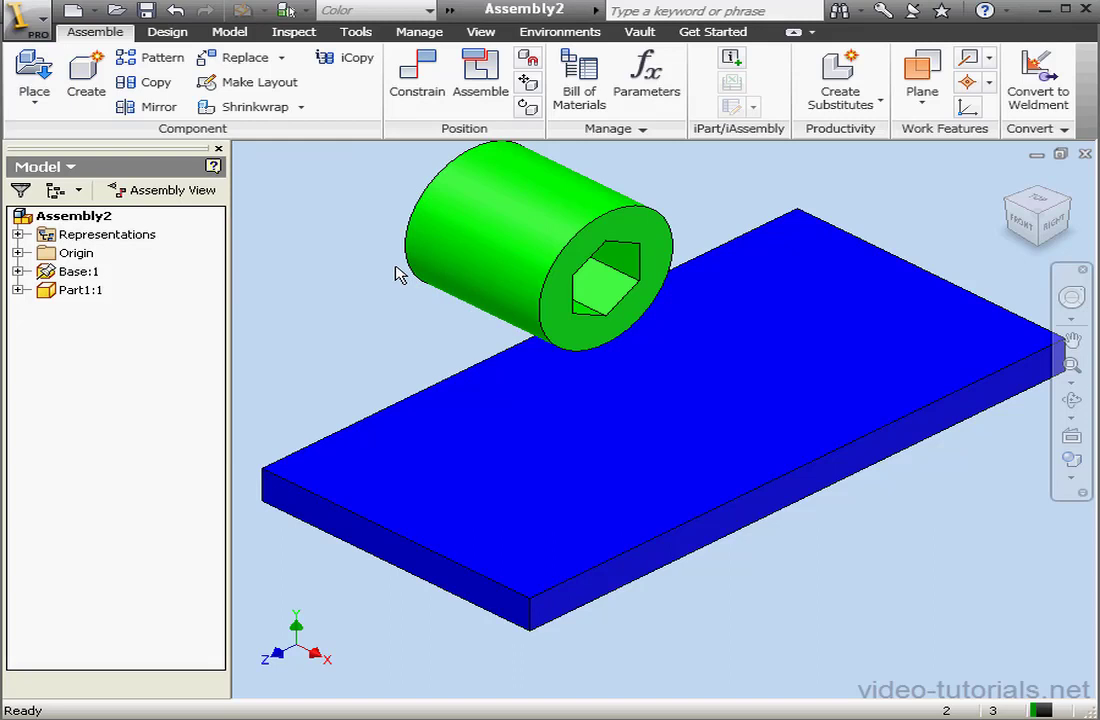
# Step: Add a Tangent constraint with the outside solution between the cylinder's outer surface and the base's top face
pyautogui.click(416, 80)
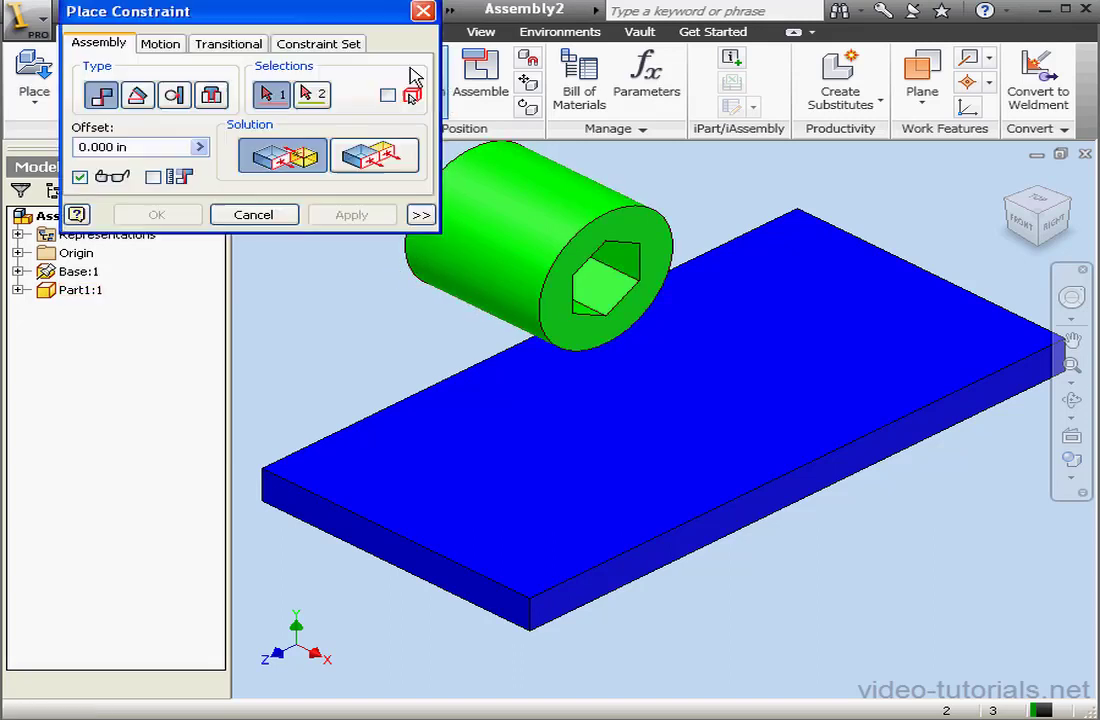
pyautogui.click(186, 97)
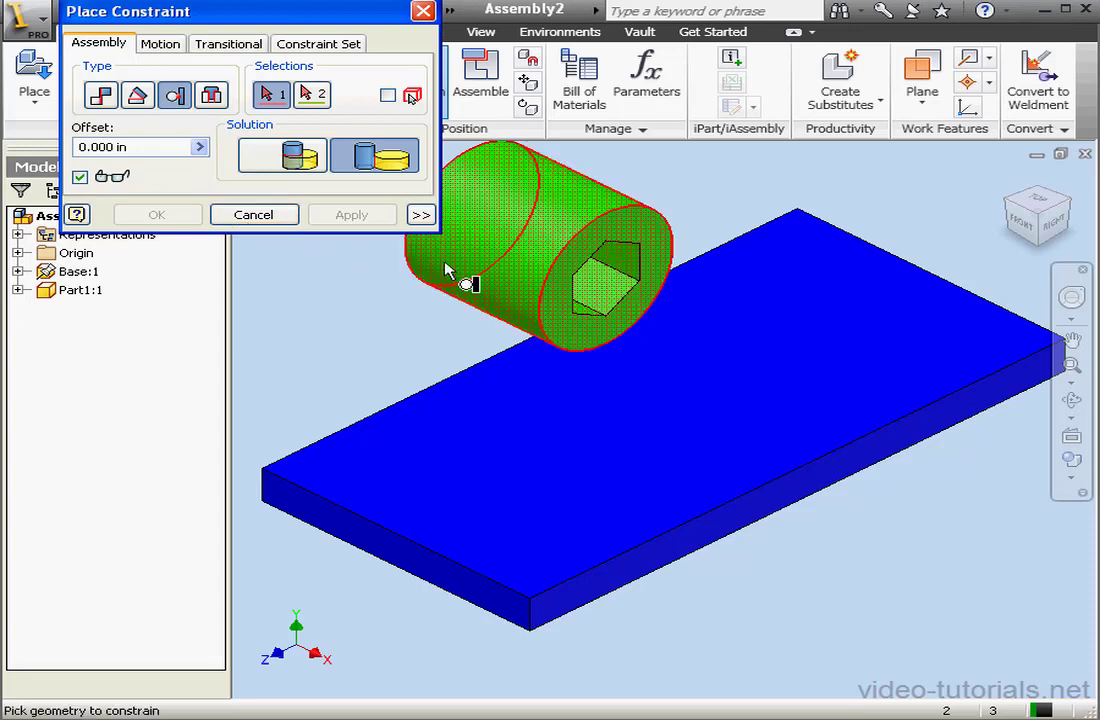
pyautogui.click(512, 258)
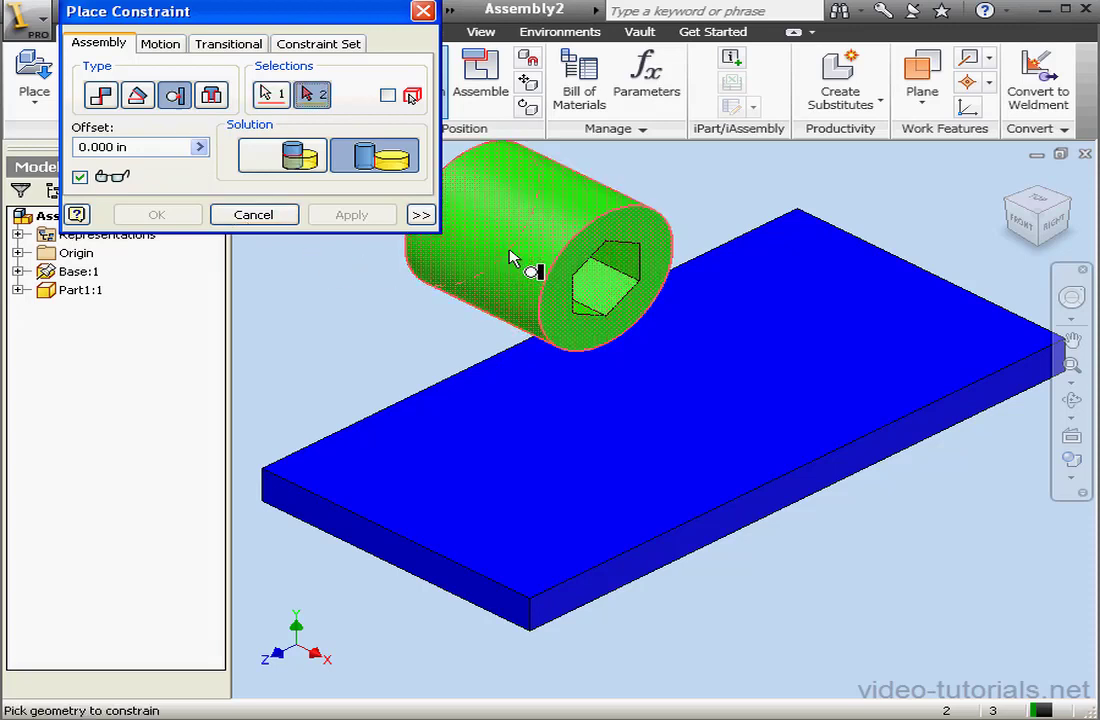
pyautogui.click(540, 462)
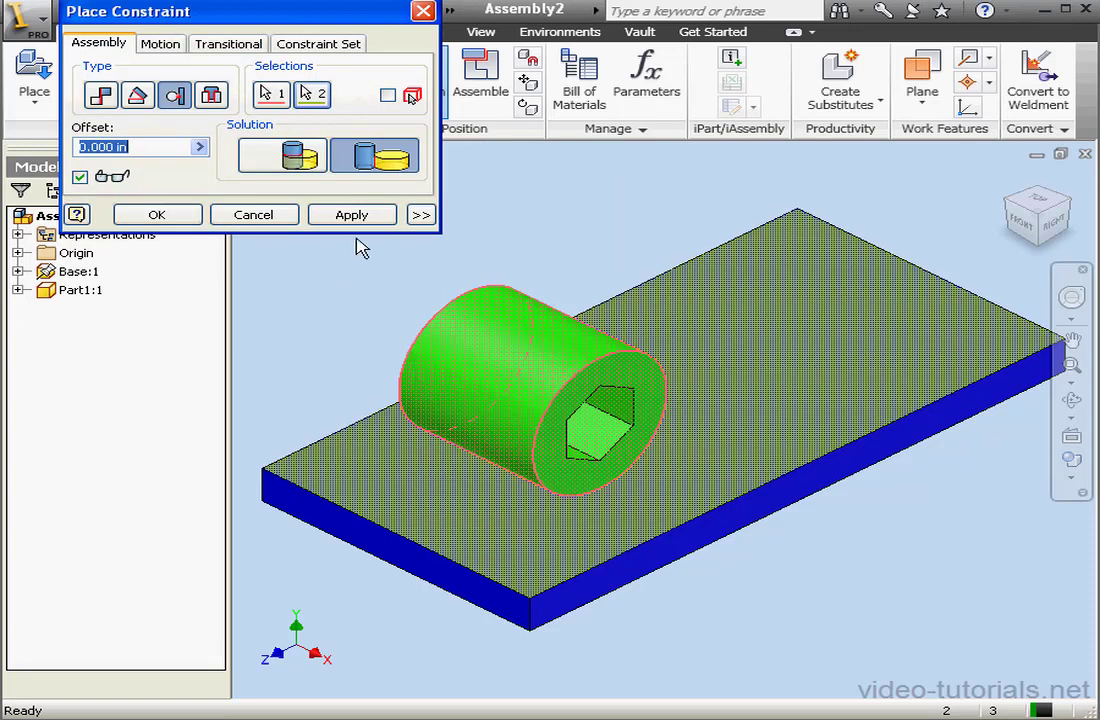
pyautogui.click(352, 215)
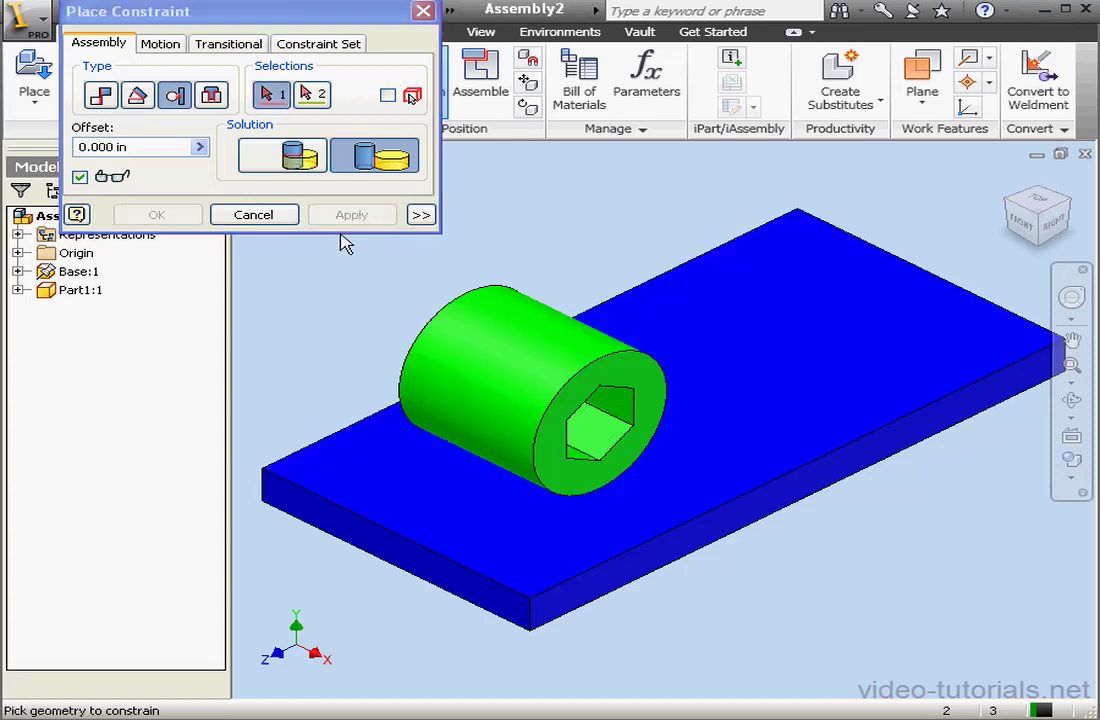
# Step: Constrain the cylinder's end face with the hexagonal hole flush with the base's long side face
pyautogui.click(100, 93)
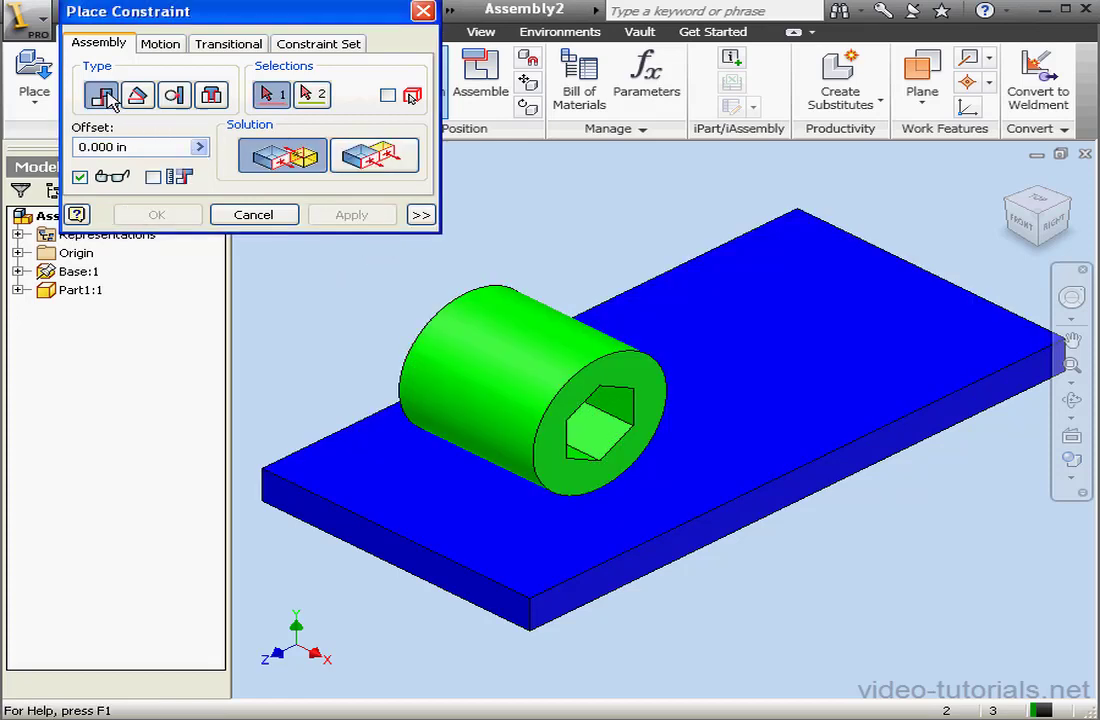
pyautogui.click(648, 418)
pyautogui.click(765, 506)
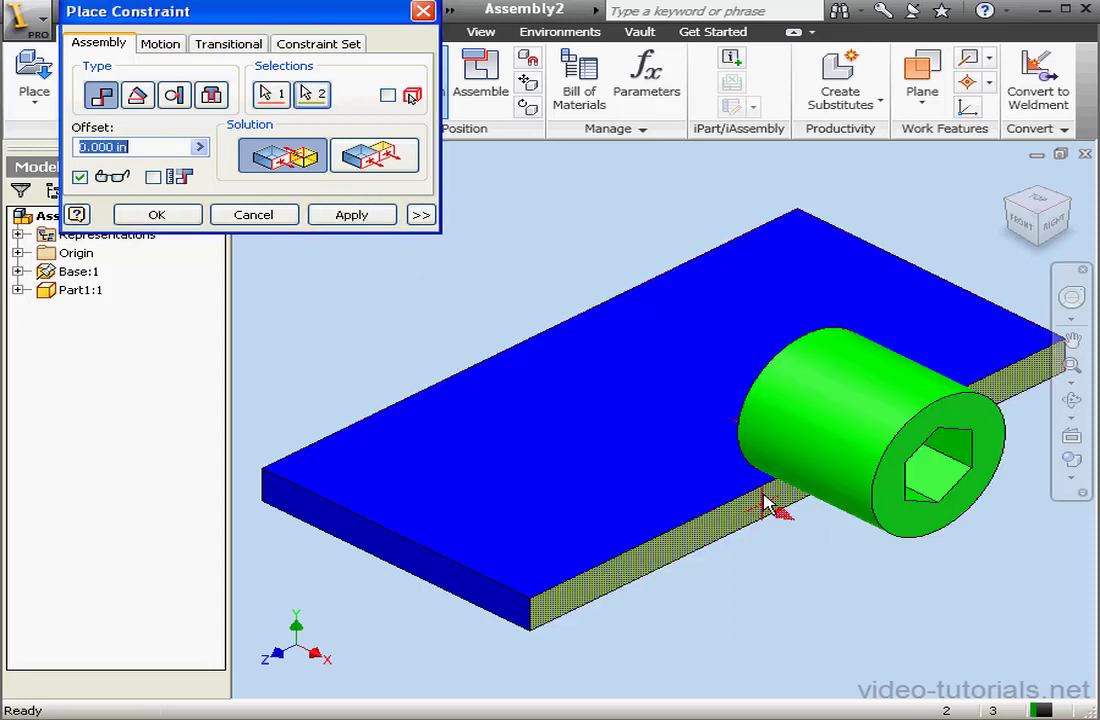
pyautogui.click(378, 155)
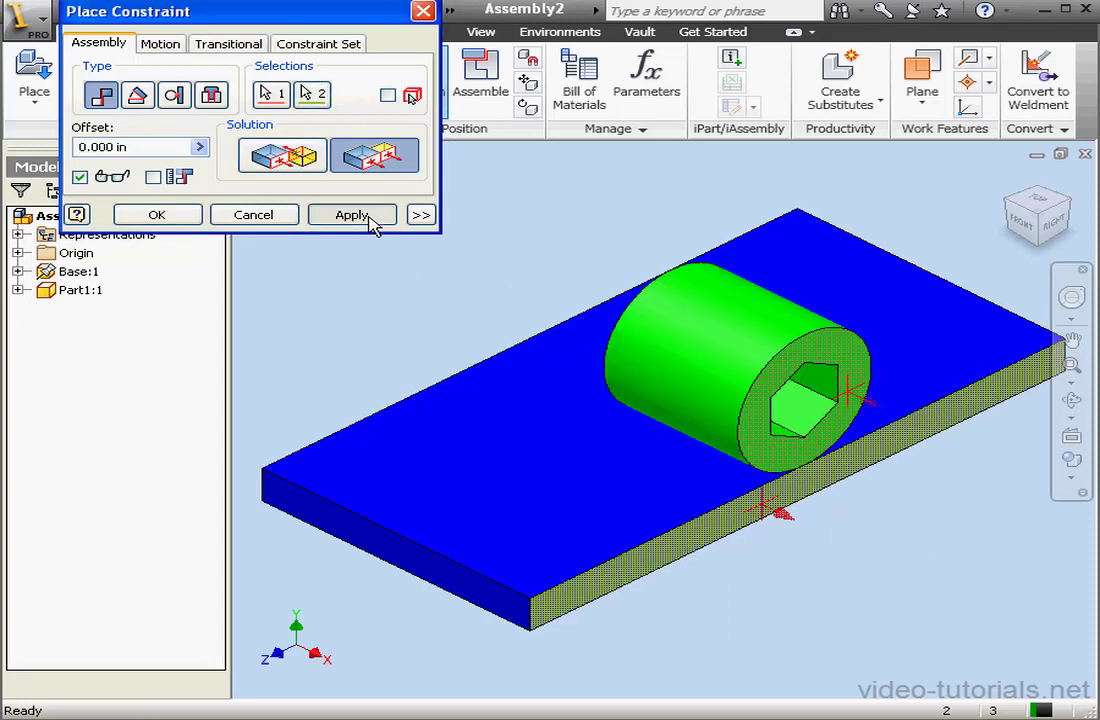
pyautogui.click(366, 217)
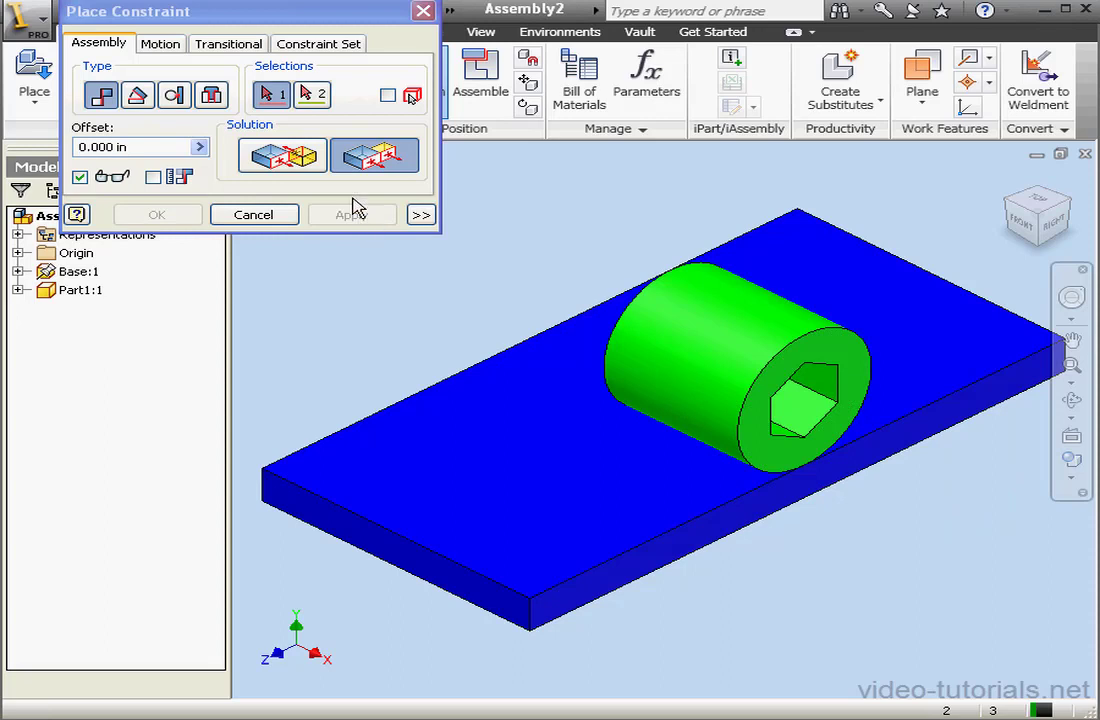
# Step: Mate the cylinder's axis to the base's short front face with zero offset and finish placing constraints
pyautogui.click(302, 161)
pyautogui.click(713, 356)
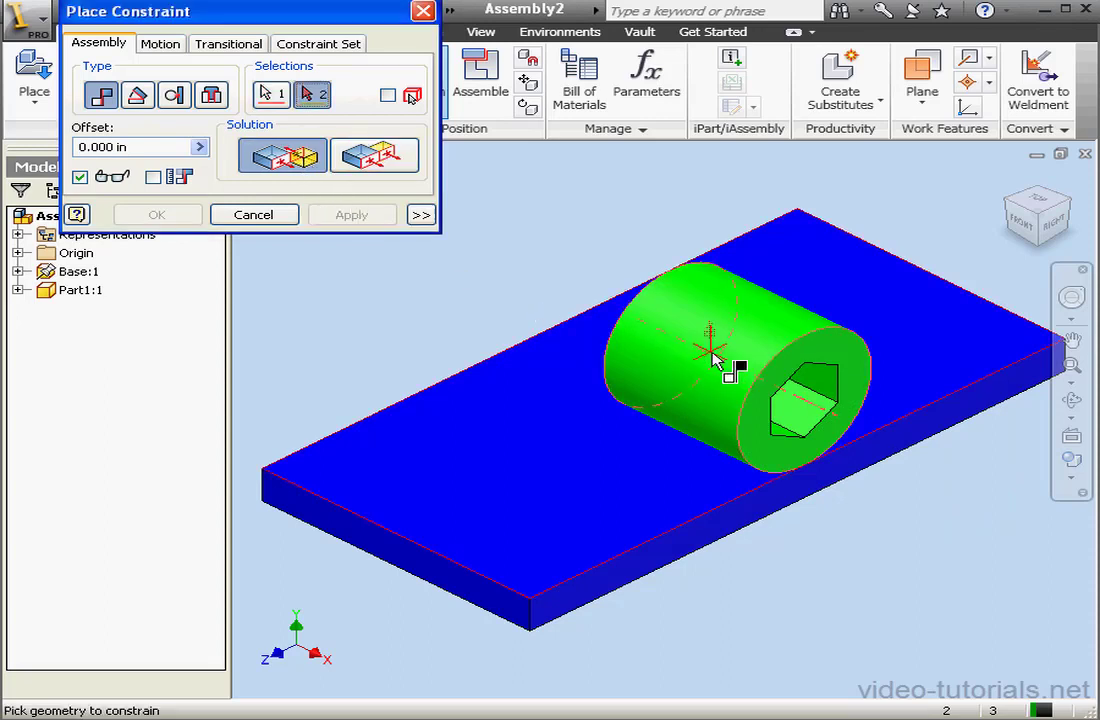
pyautogui.click(467, 585)
pyautogui.click(352, 214)
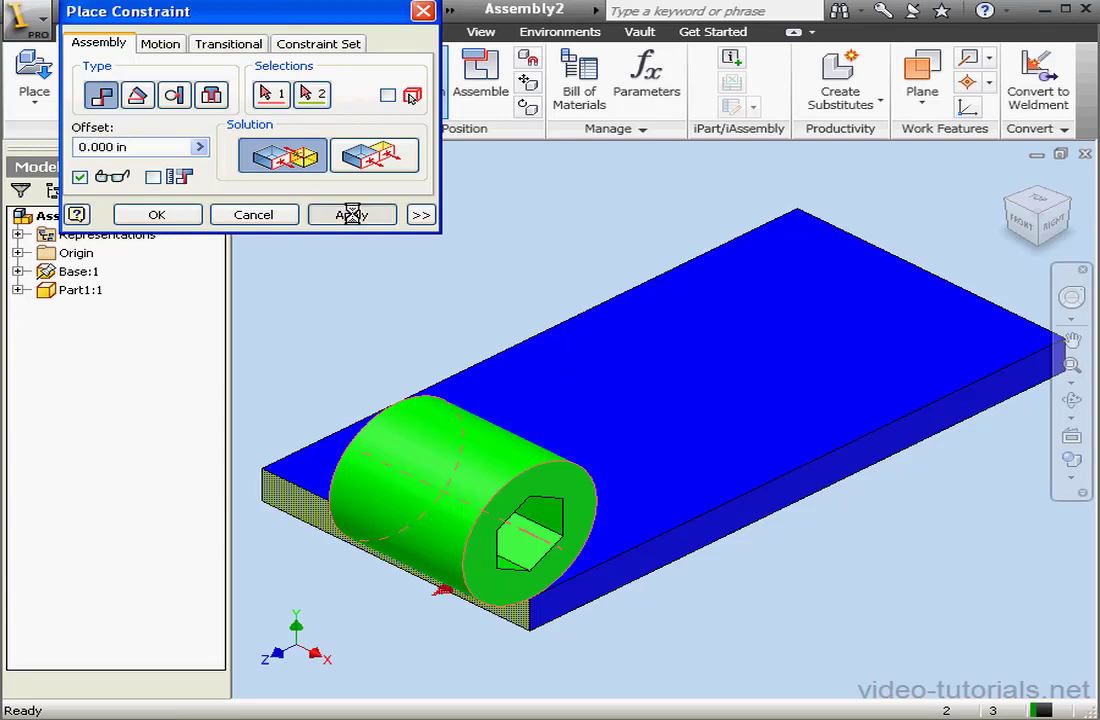
pyautogui.click(286, 215)
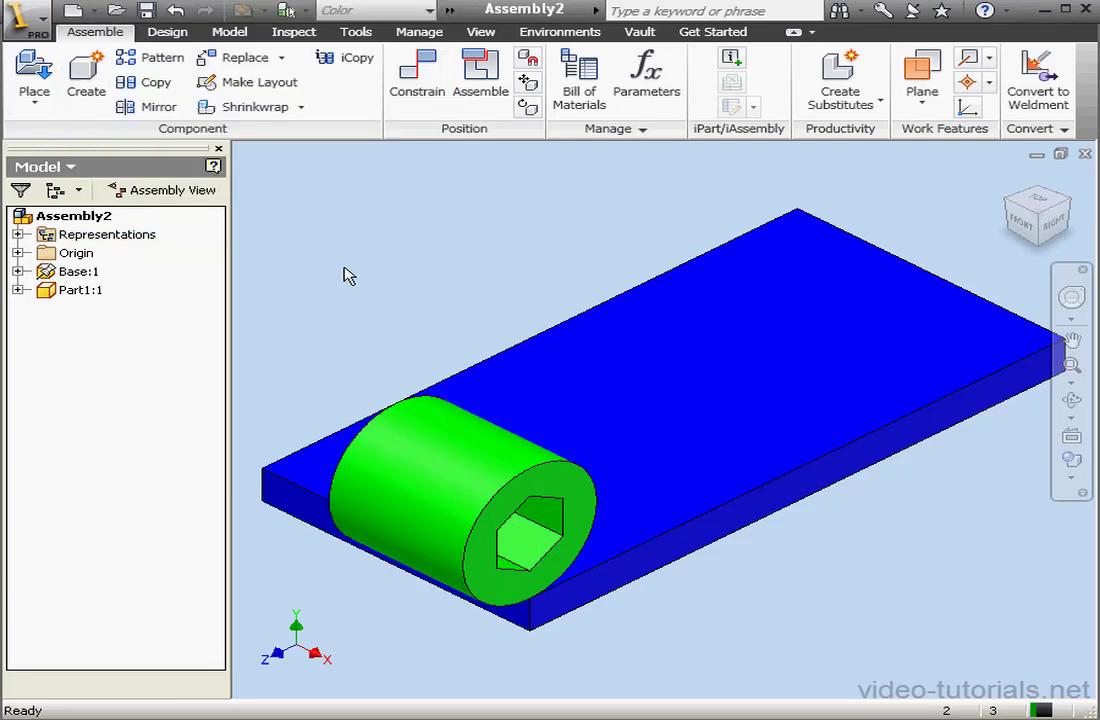
# Step: Drive the Mate:1 constraint of Part1:1 between 0 and -4 in and play the motion in both directions
pyautogui.click(18, 290)
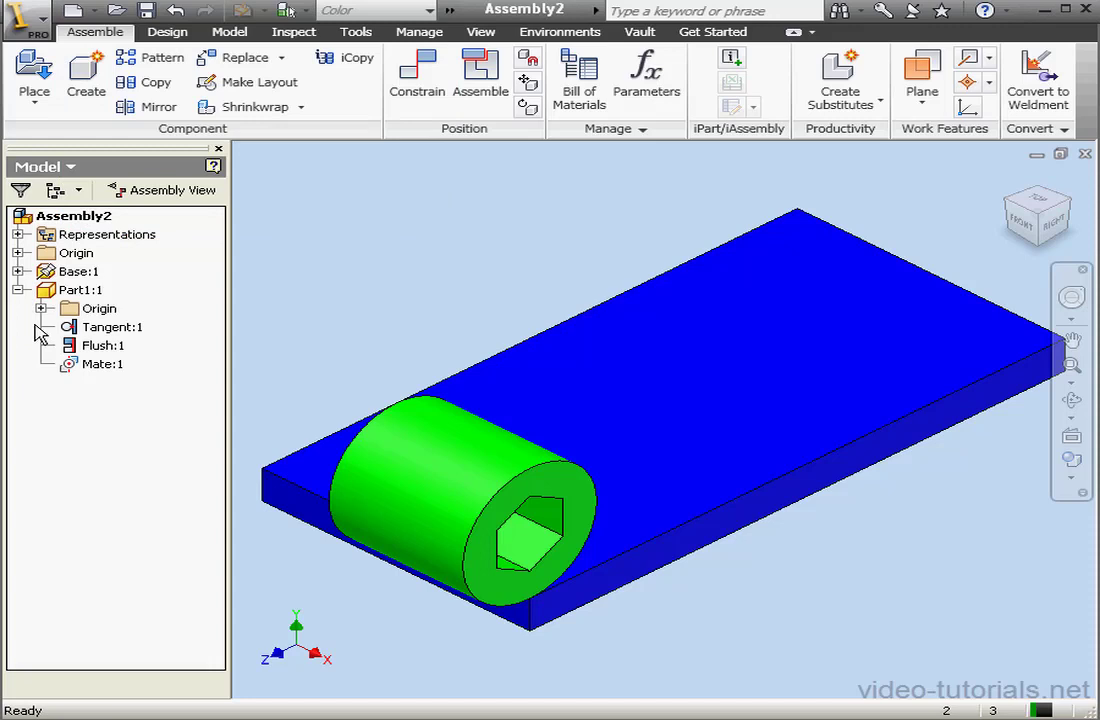
pyautogui.rightClick(92, 366)
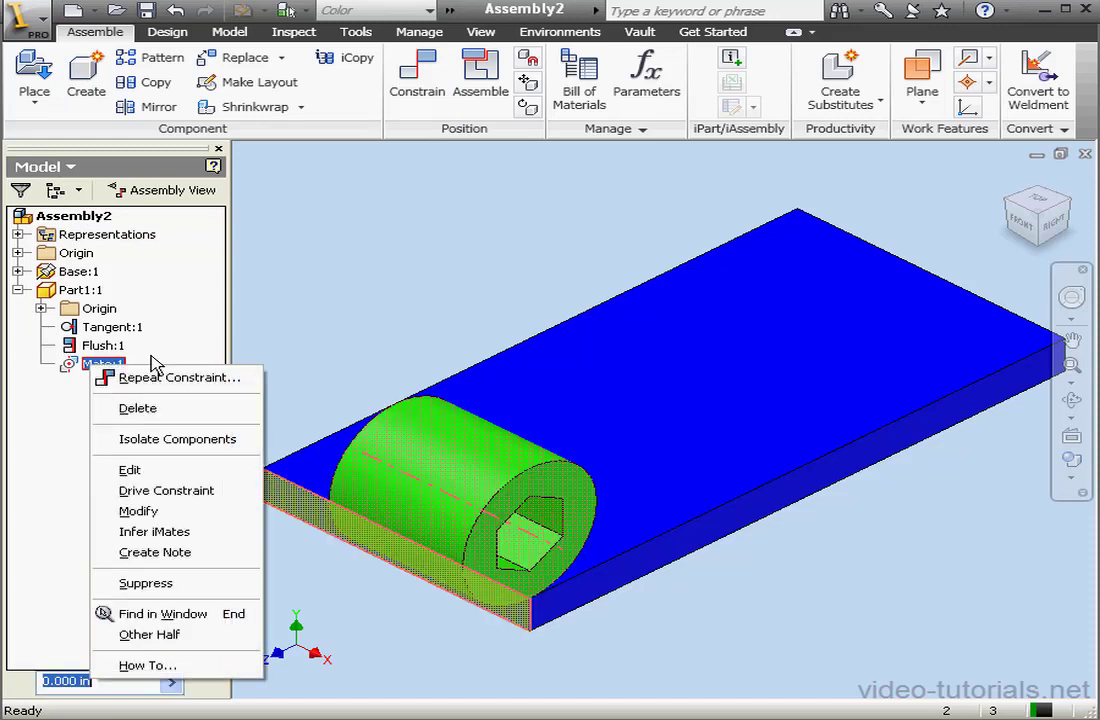
pyautogui.click(199, 491)
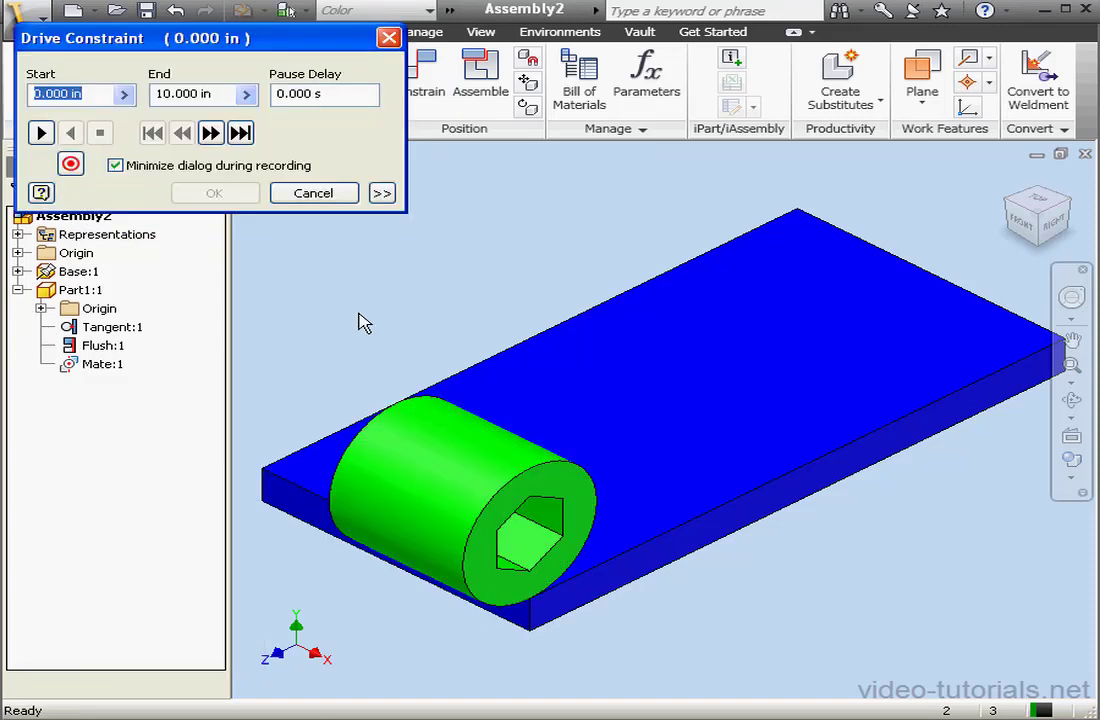
pyautogui.moveTo(290, 52); pyautogui.dragTo(370, 81)
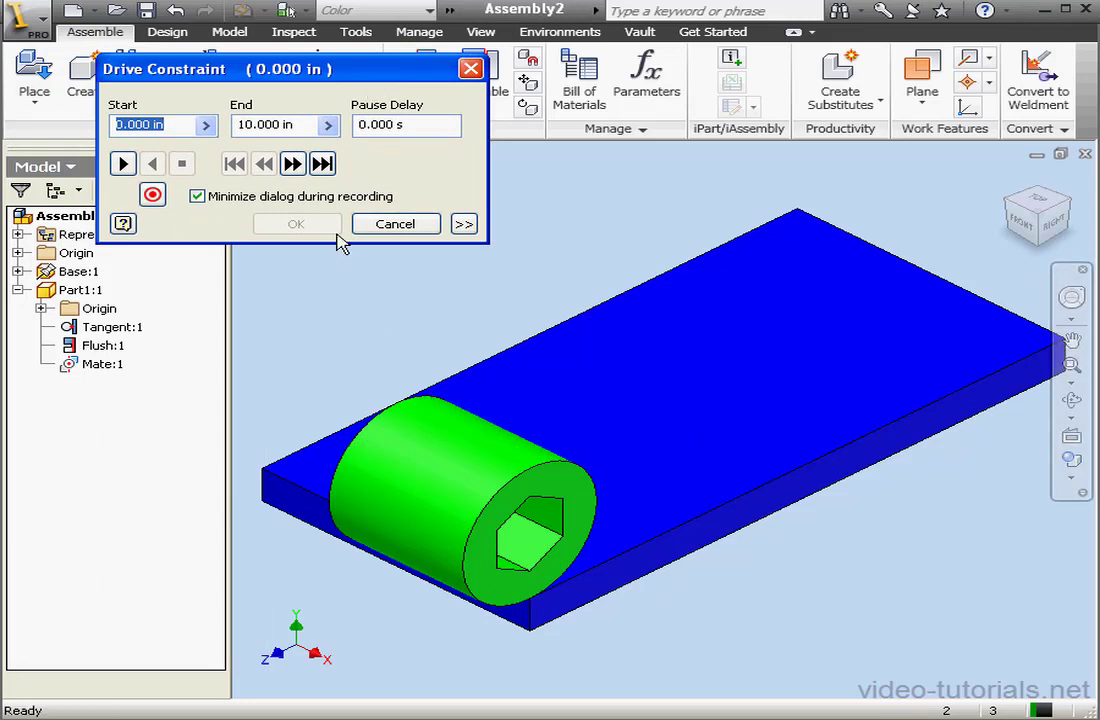
pyautogui.click(298, 122)
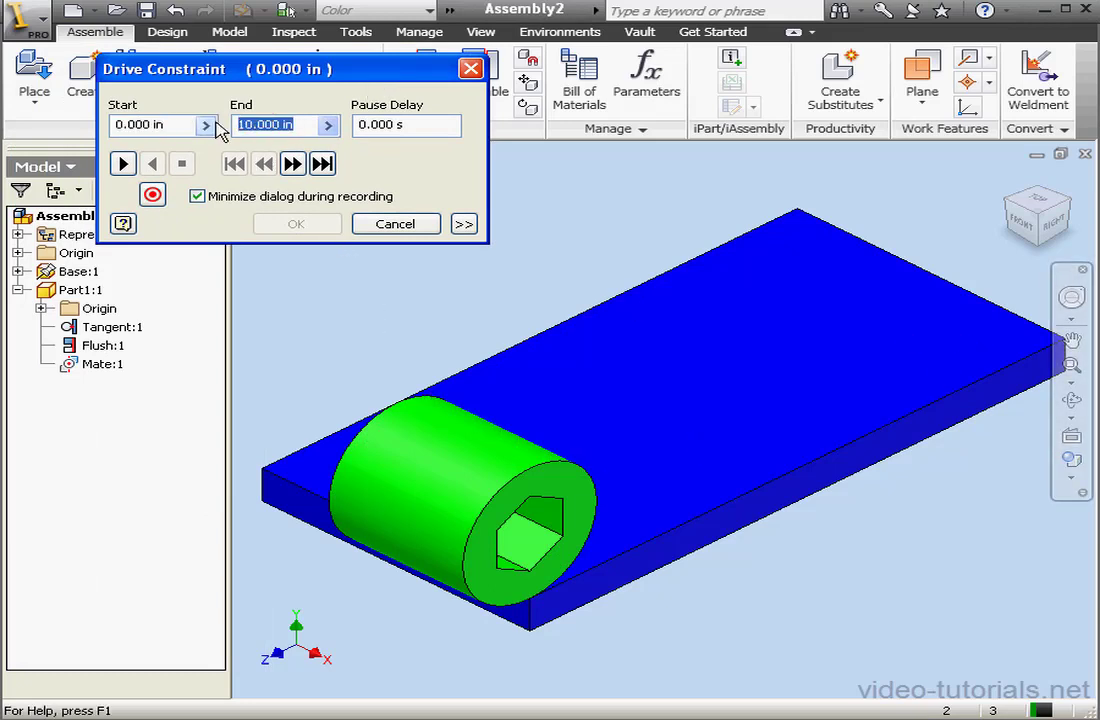
pyautogui.write('-4')
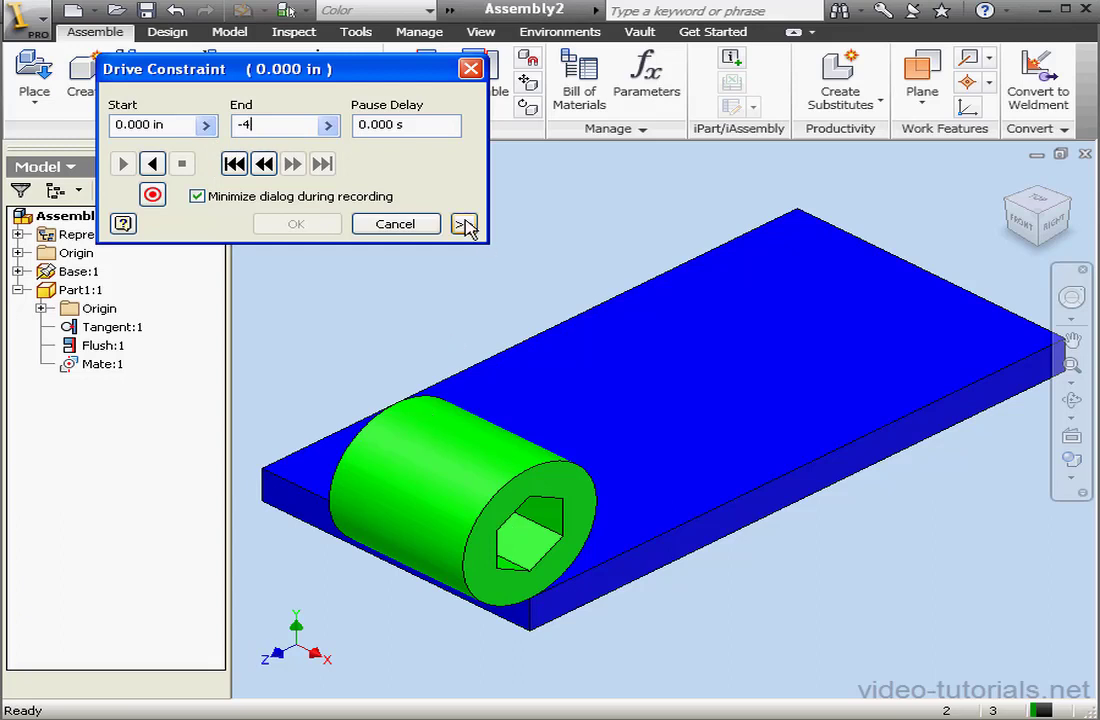
pyautogui.click(152, 164)
pyautogui.click(148, 165)
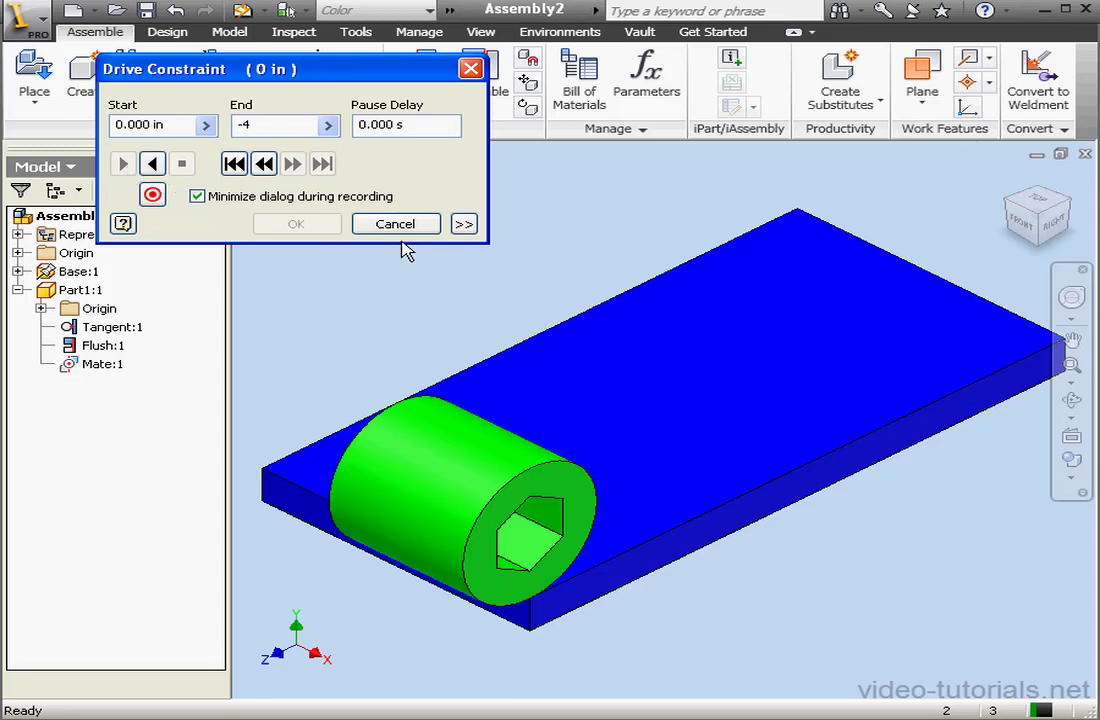
# Step: Set the drive's pause delay to 0.1 s and its increment to .25 in, and play the motion to -4 in
pyautogui.click(464, 224)
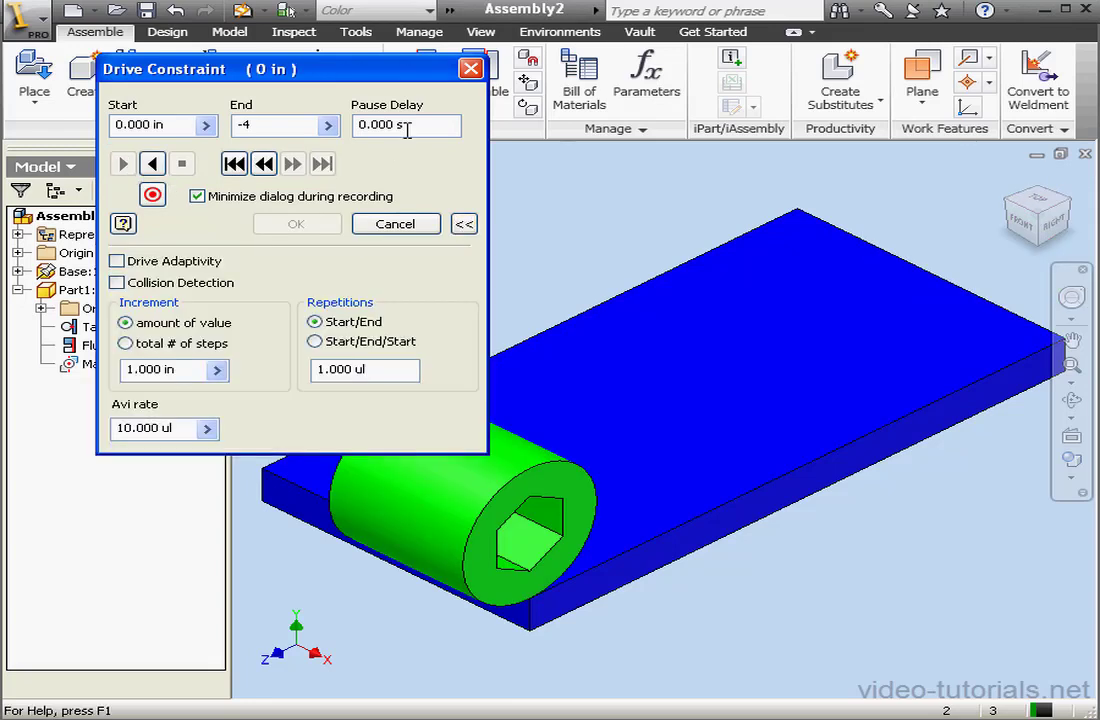
pyautogui.moveTo(405, 125); pyautogui.dragTo(374, 125)
pyautogui.write('1')
pyautogui.moveTo(178, 369); pyautogui.dragTo(137, 369)
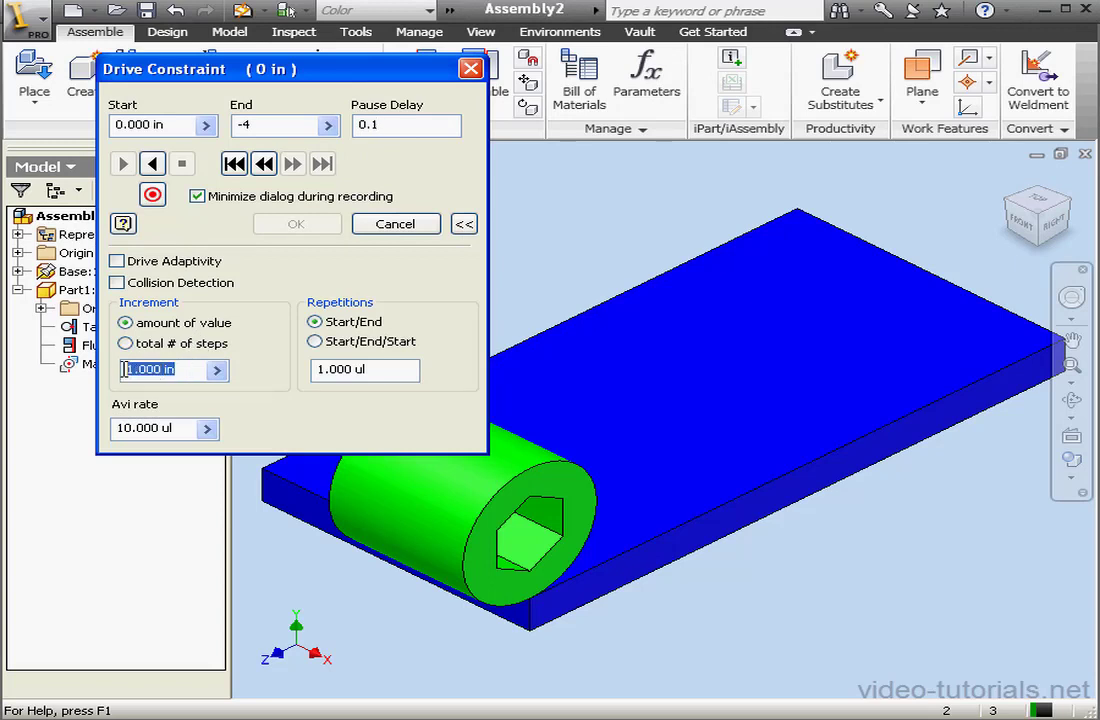
pyautogui.press('BackSpace')
pyautogui.write('.25')
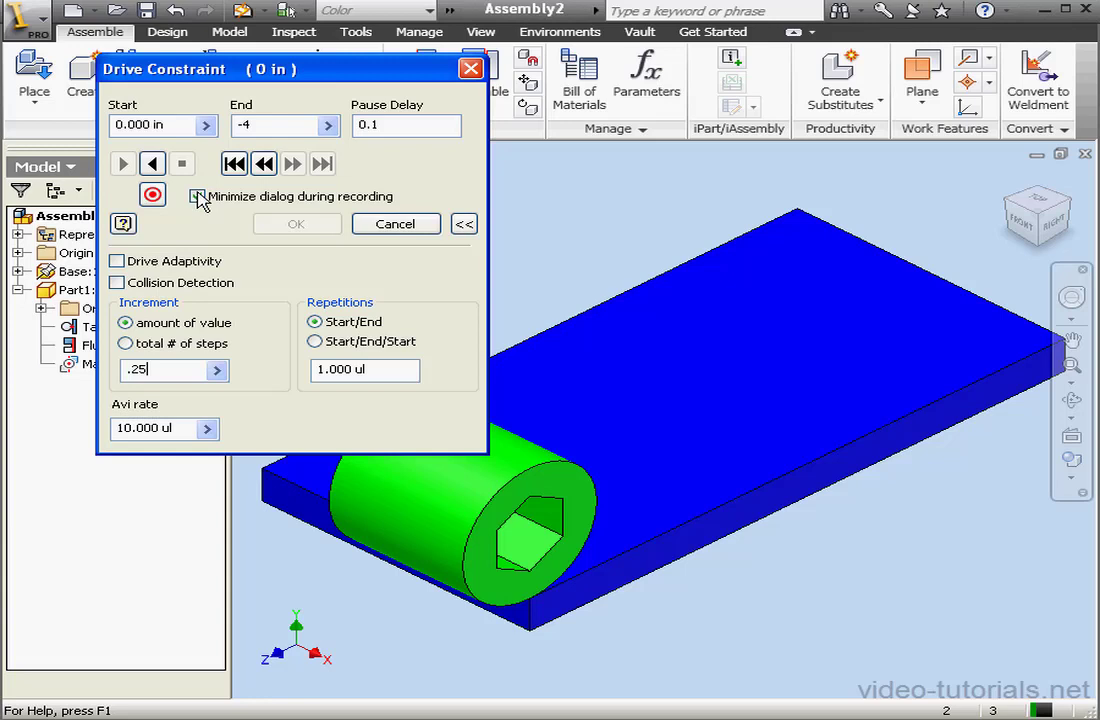
pyautogui.click(153, 166)
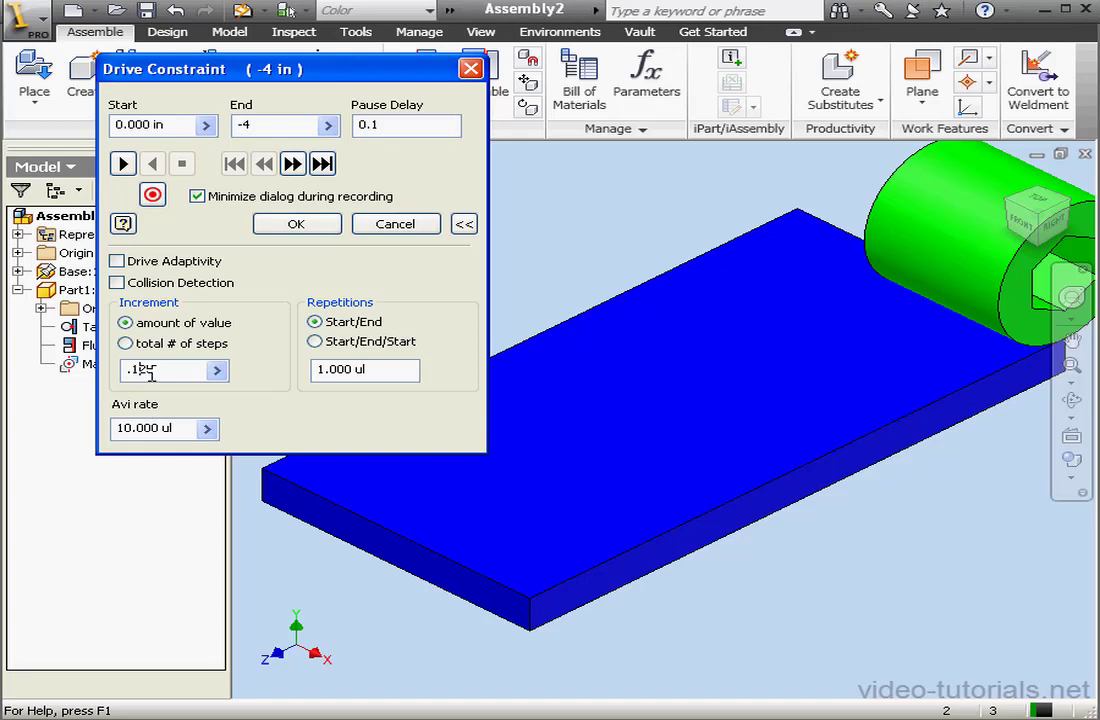
# Step: Set the drive increment to .125 in, play the motion back to 0 in, and cancel the drive
pyautogui.click(123, 165)
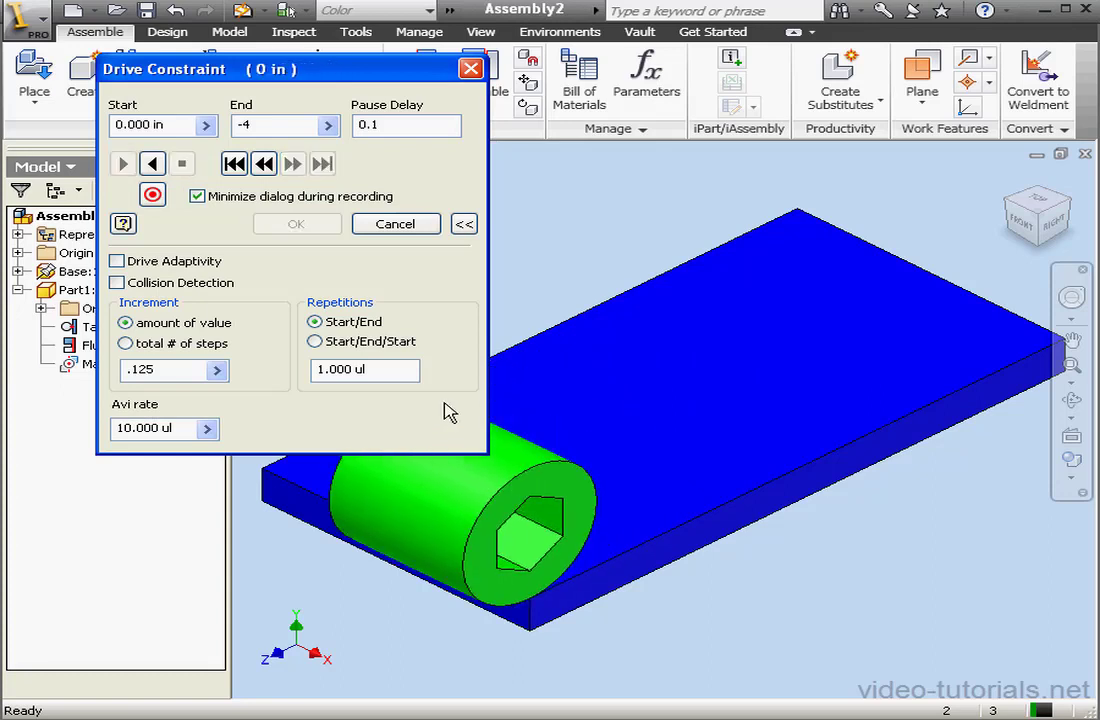
pyautogui.click(405, 227)
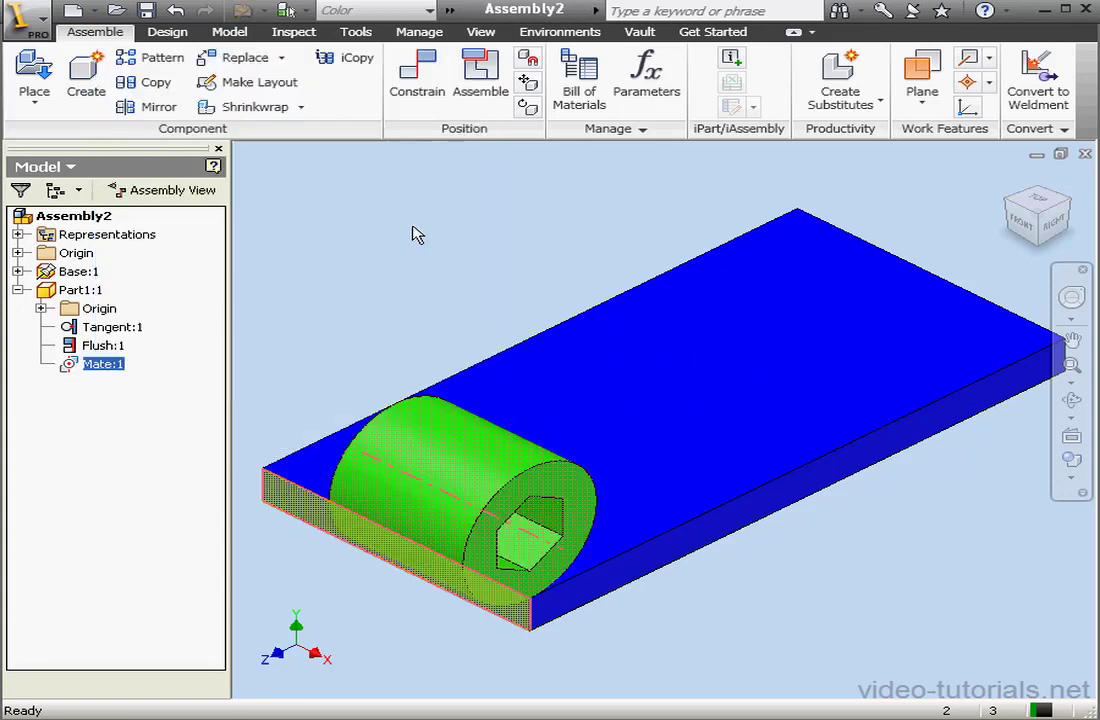
# Step: Add a rotation-translation motion constraint between the cylinder and the base's short front face, with a distance of 3.142 in, and finish placing constraints
pyautogui.click(418, 86)
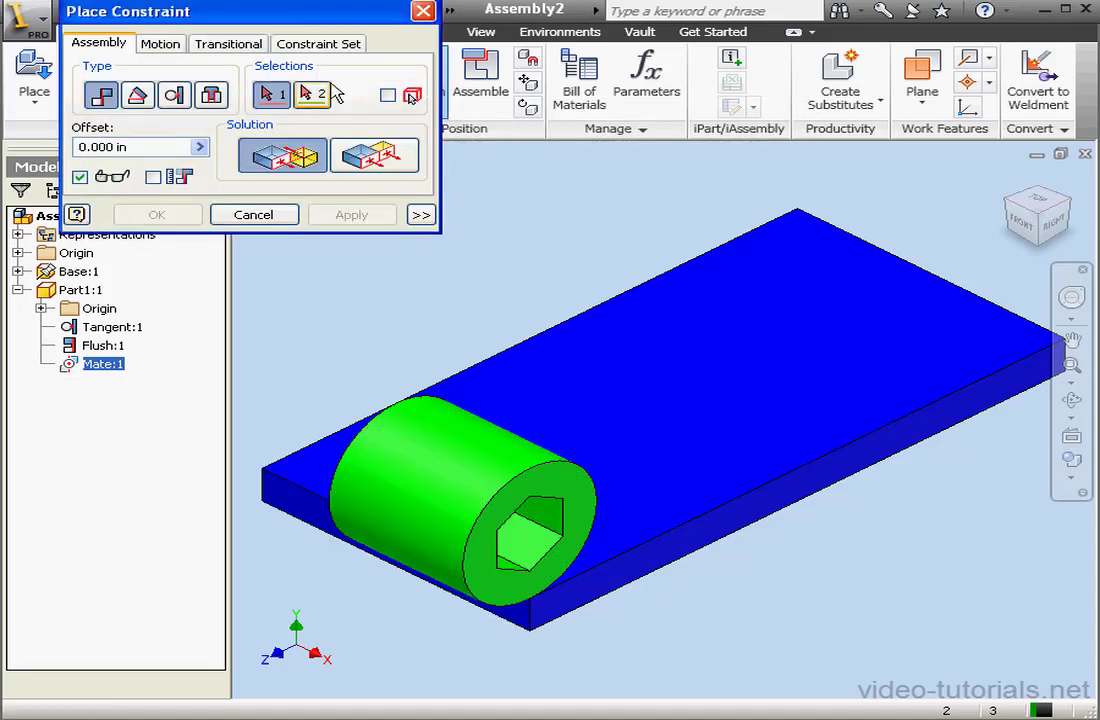
pyautogui.click(165, 47)
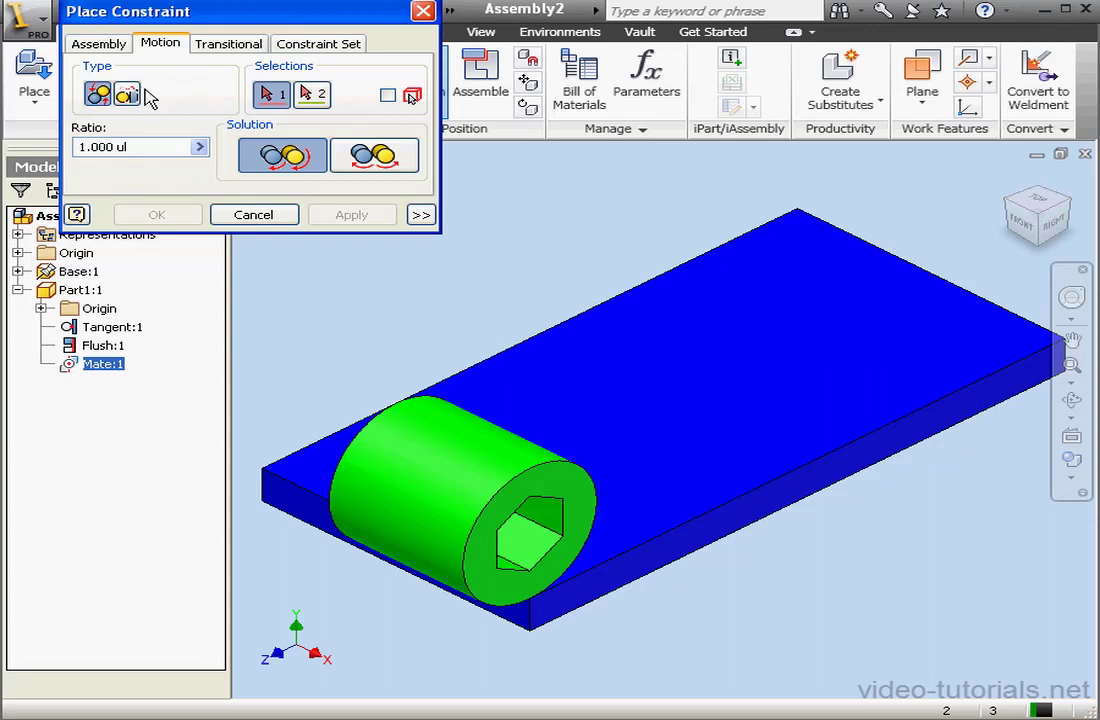
pyautogui.click(128, 95)
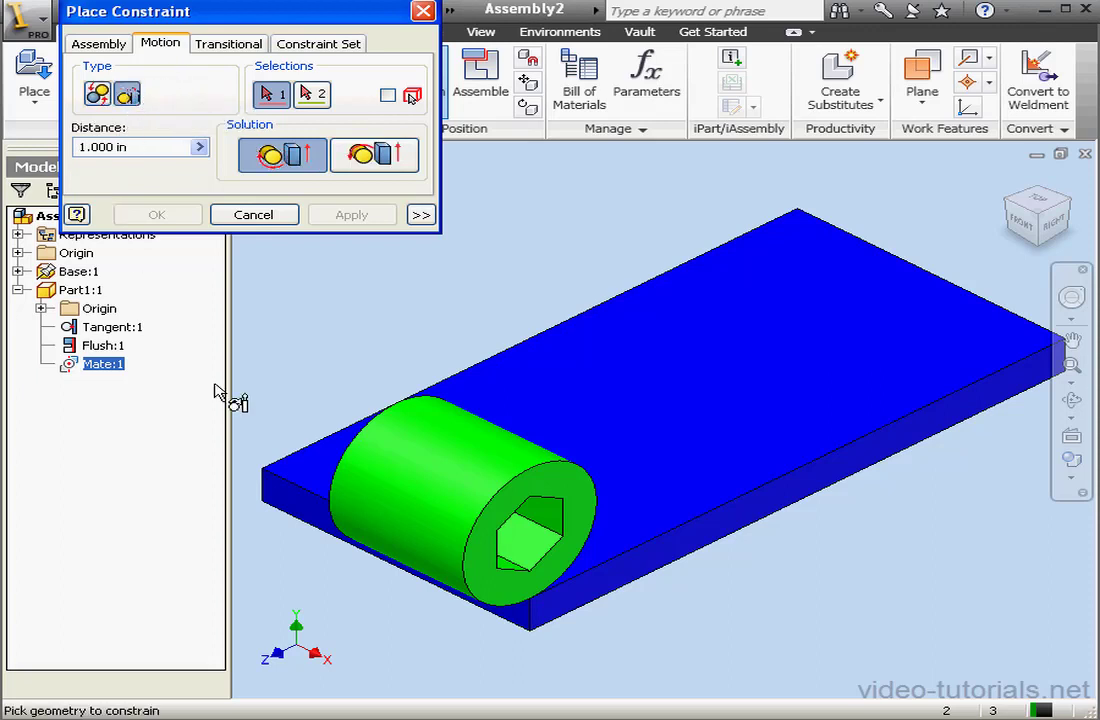
pyautogui.click(443, 488)
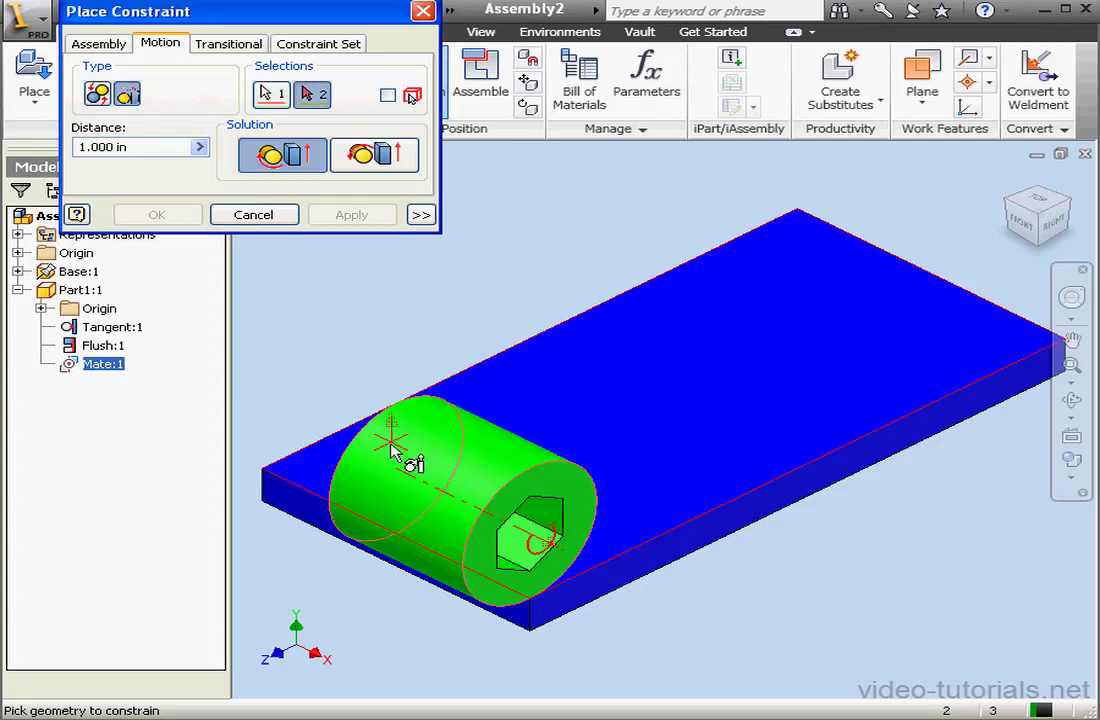
pyautogui.click(304, 508)
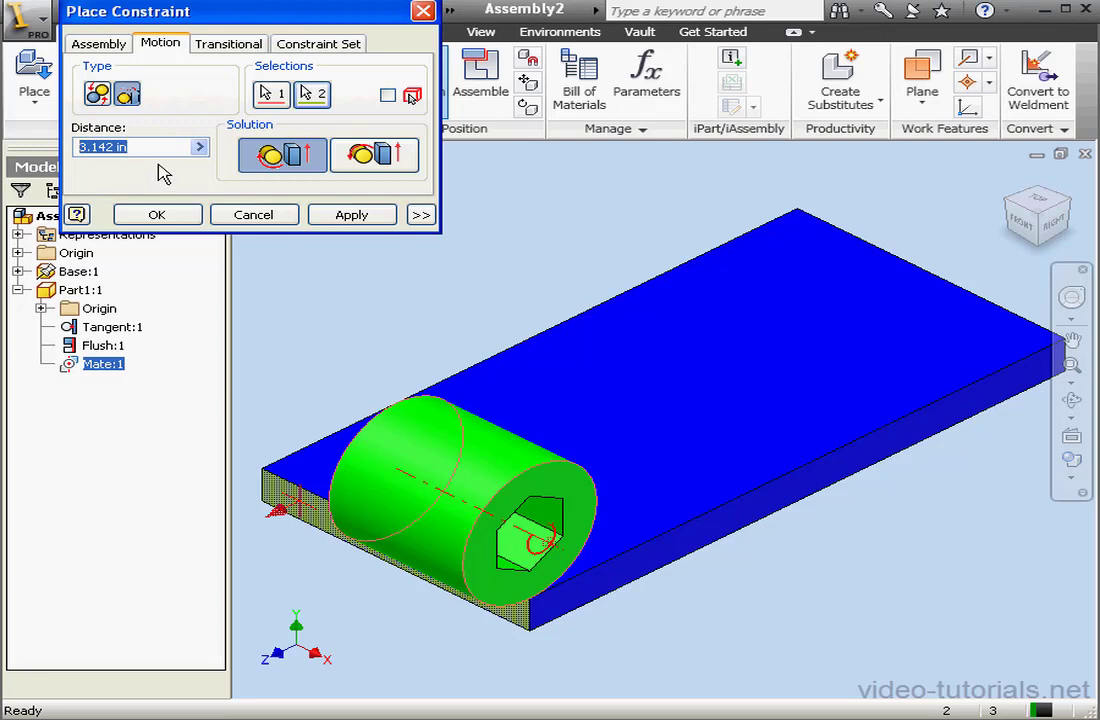
pyautogui.click(355, 216)
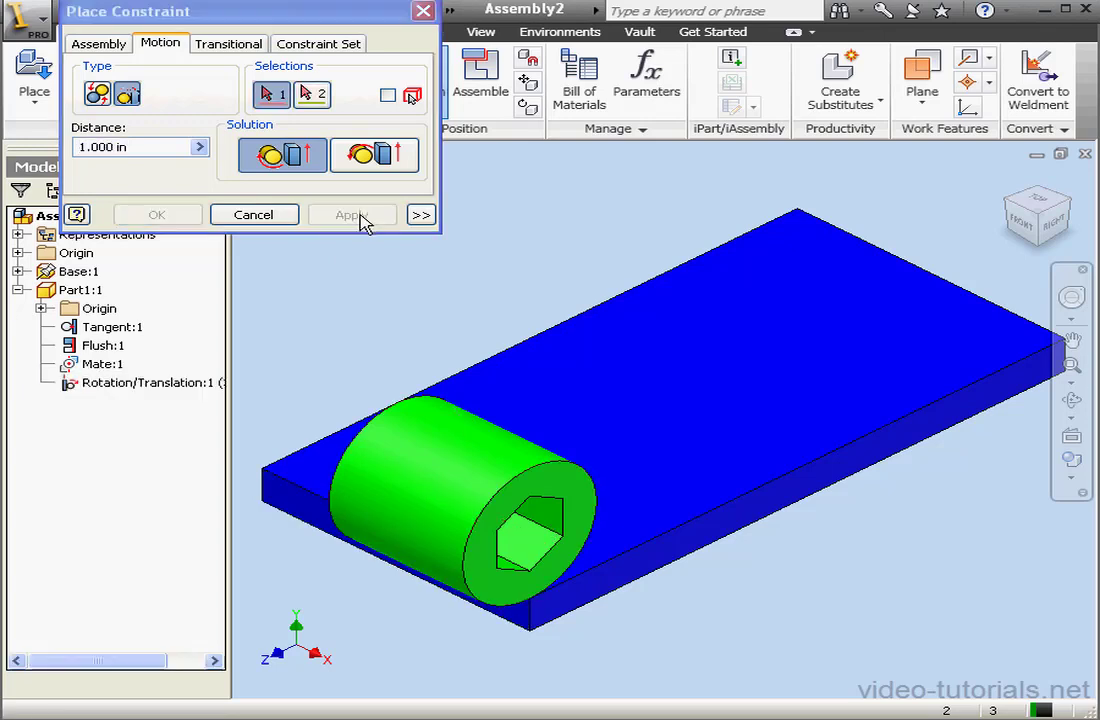
pyautogui.click(281, 219)
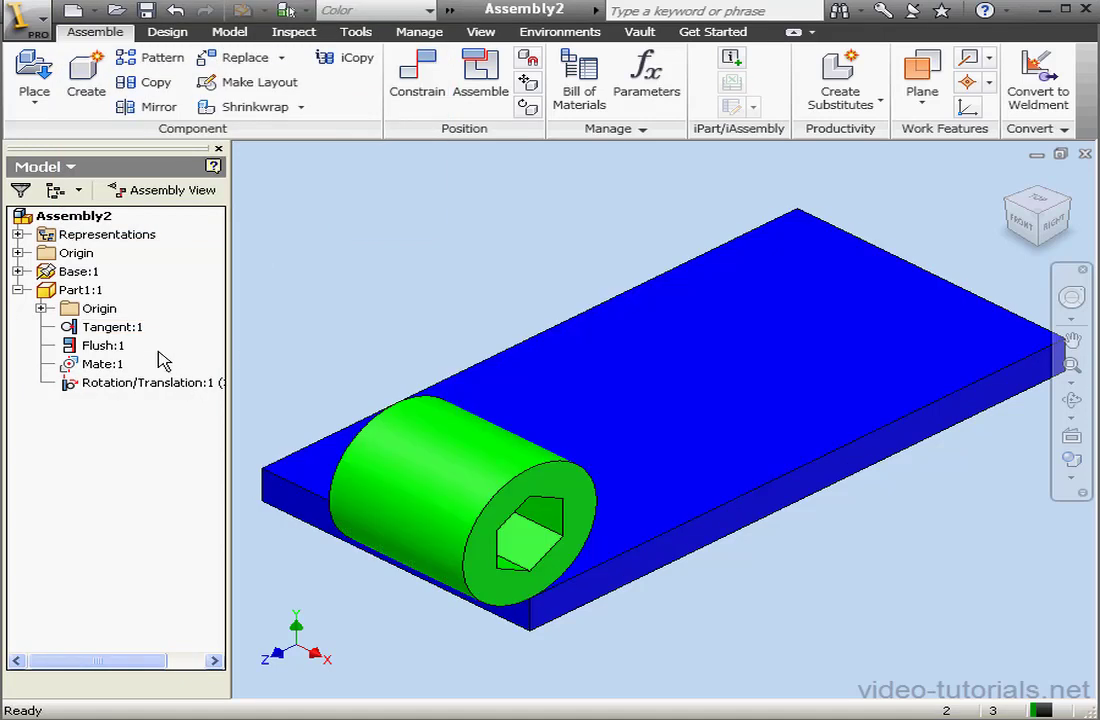
# Step: Drive the Mate:1 constraint towards -4 in to check the cylinder's motion, and cancel the drive
pyautogui.click(100, 364)
pyautogui.rightClick(98, 364)
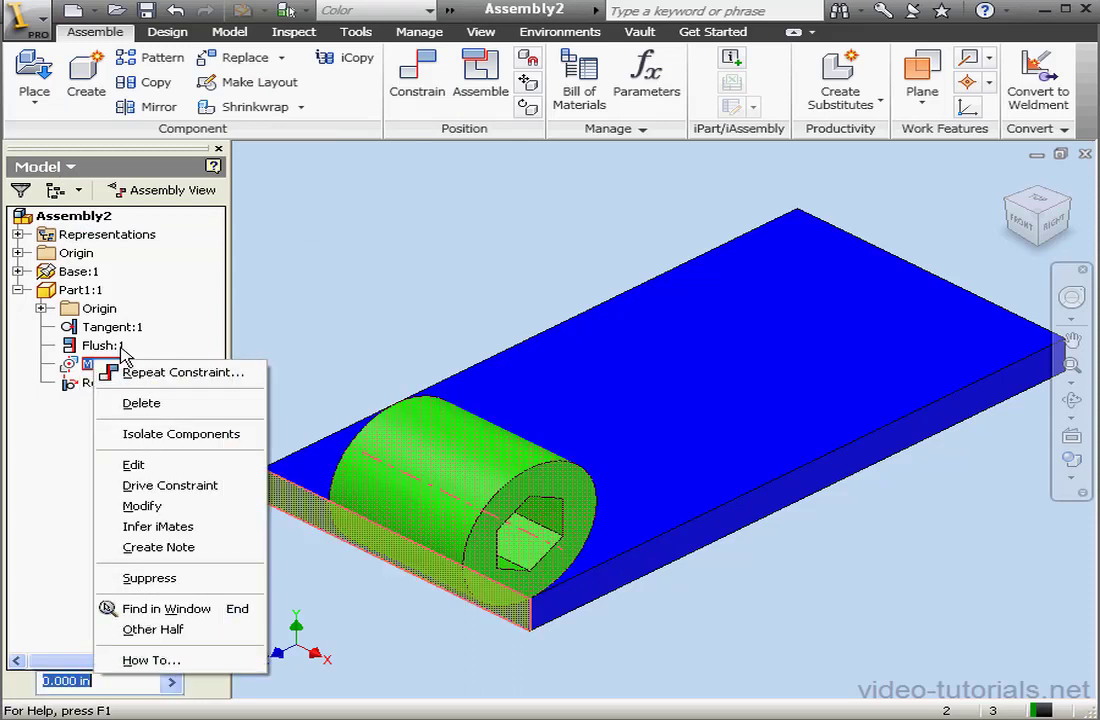
pyautogui.click(205, 485)
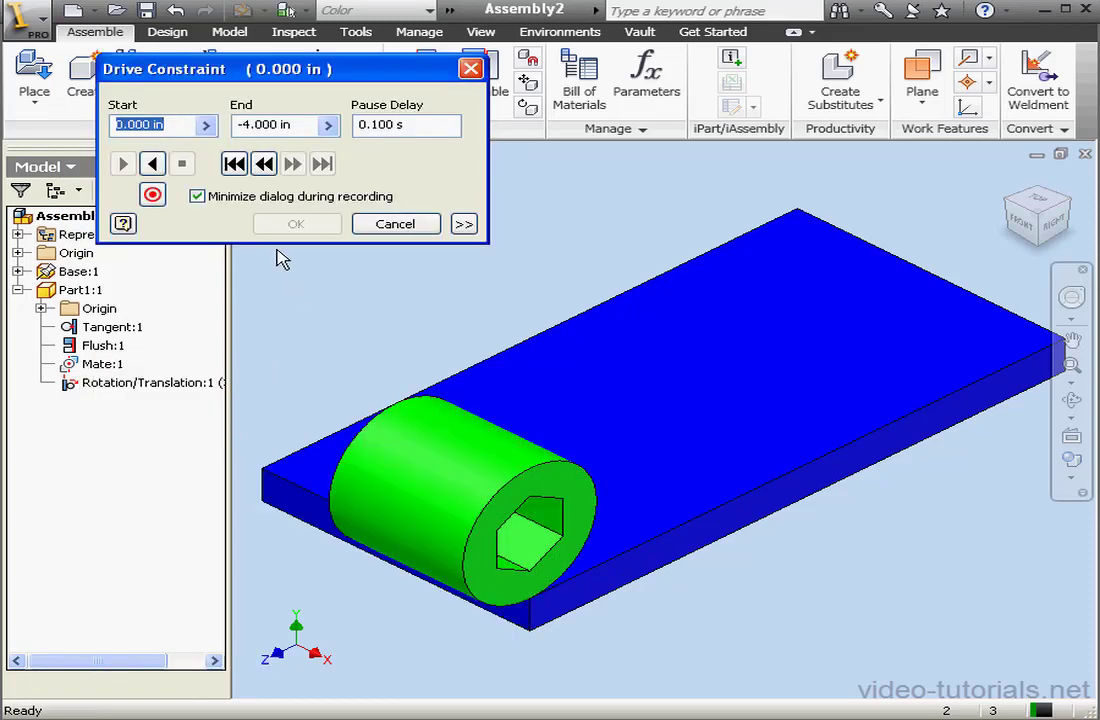
pyautogui.click(152, 164)
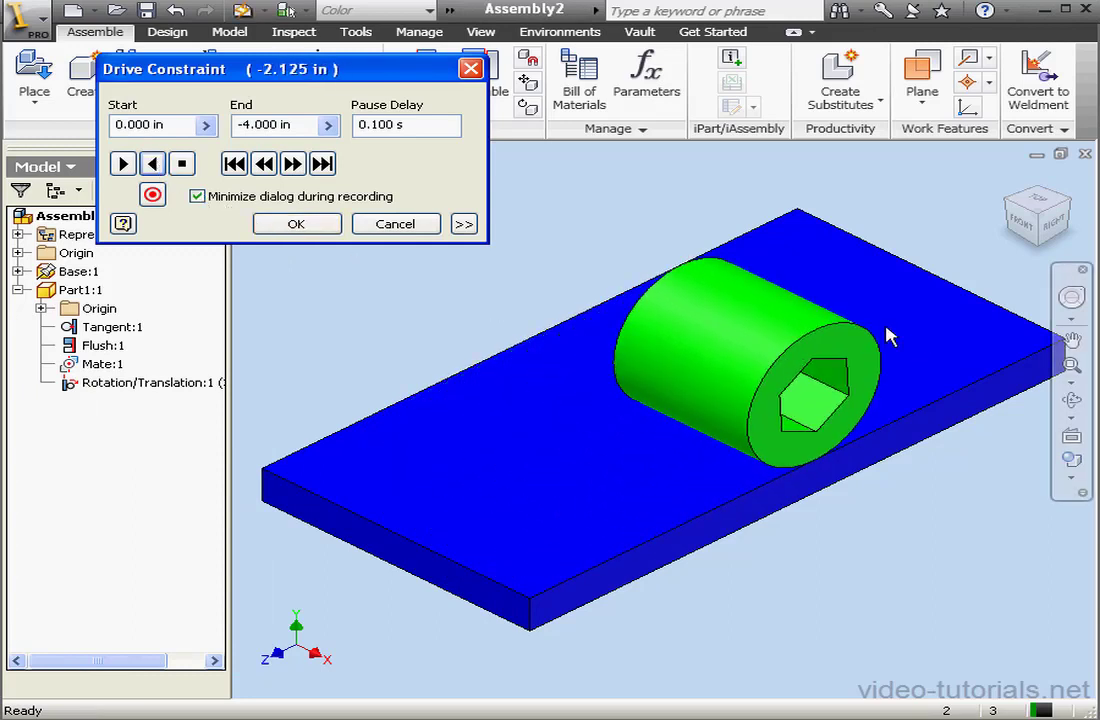
pyautogui.click(413, 226)
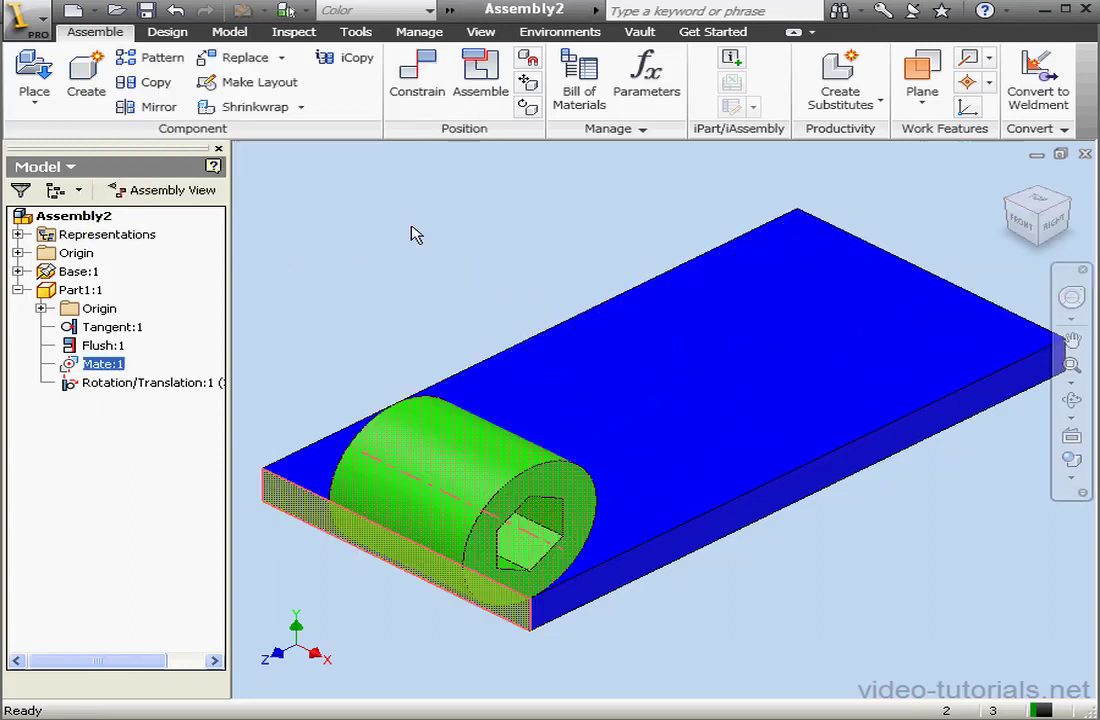
# Step: Set the assembly document's interactive contact to All Components with Simple Surfaces complexity, and apply the settings
pyautogui.click(358, 32)
pyautogui.click(380, 90)
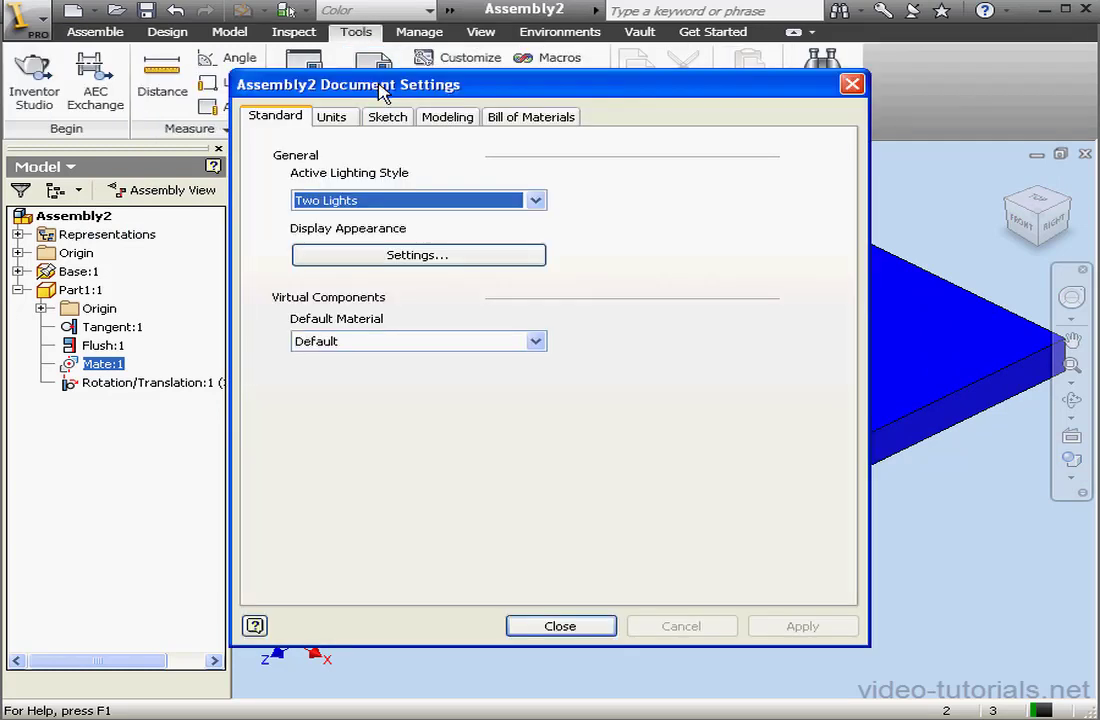
pyautogui.click(447, 117)
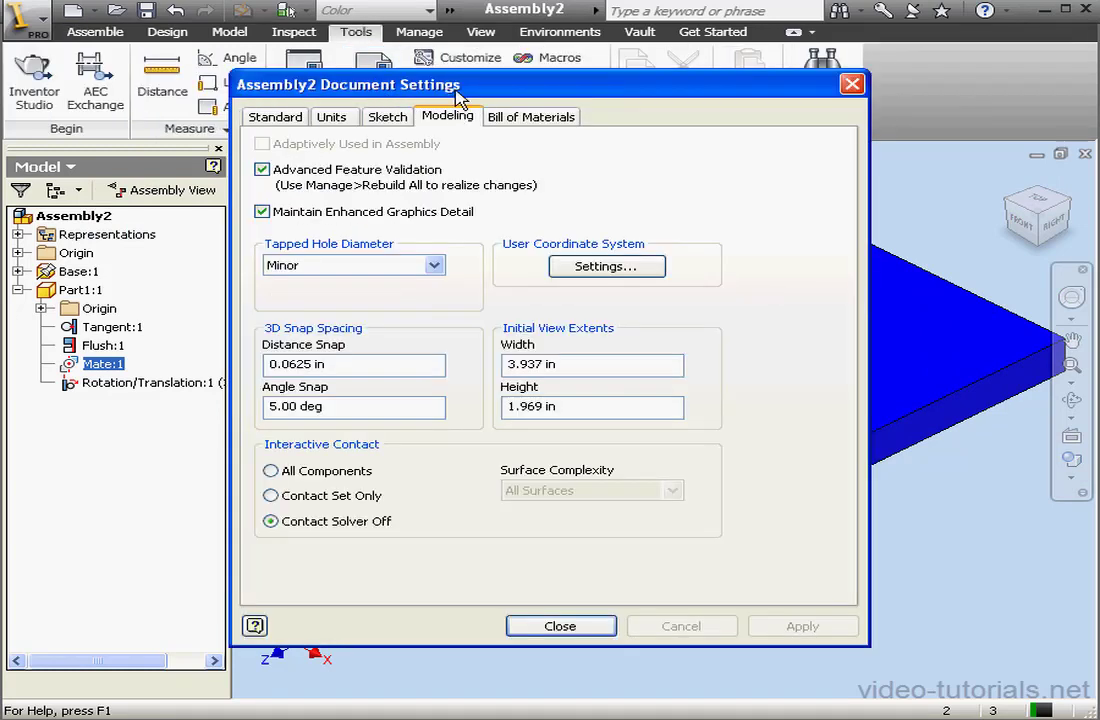
pyautogui.moveTo(395, 85); pyautogui.dragTo(308, 38)
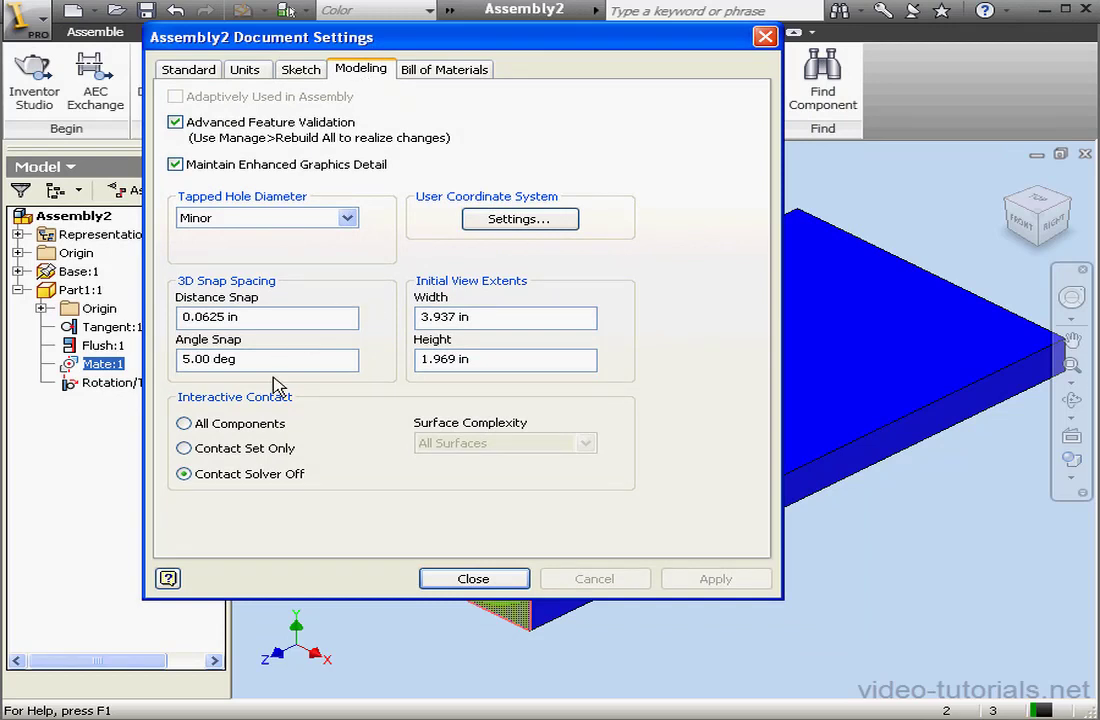
pyautogui.click(184, 424)
pyautogui.click(497, 445)
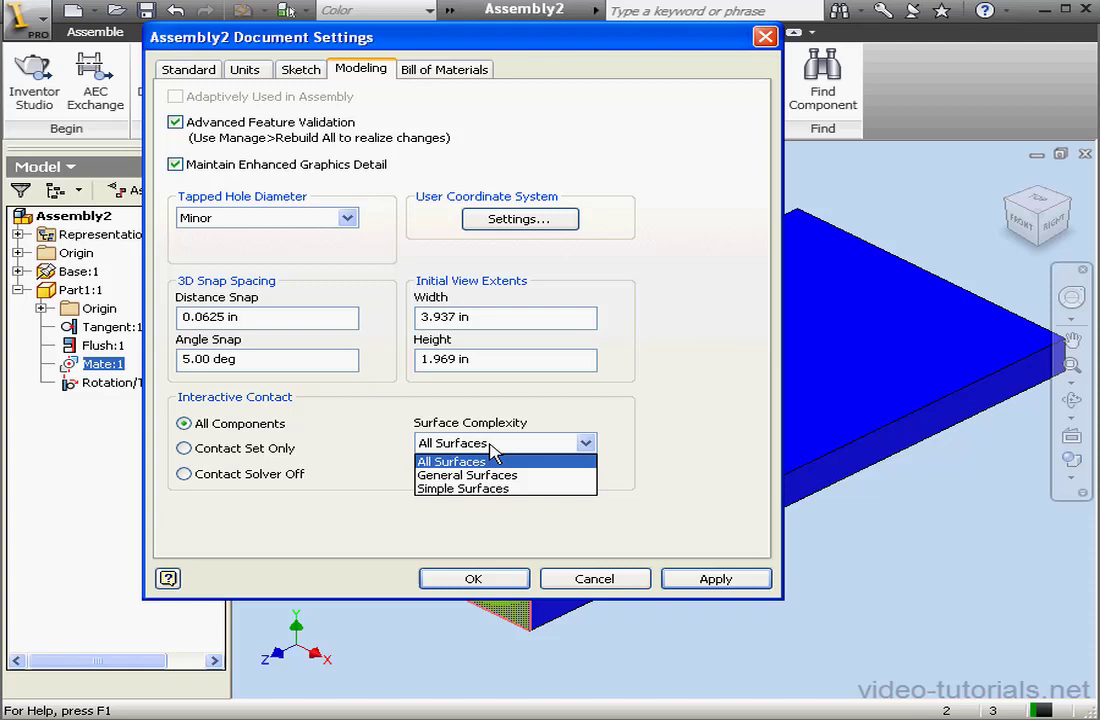
pyautogui.click(497, 490)
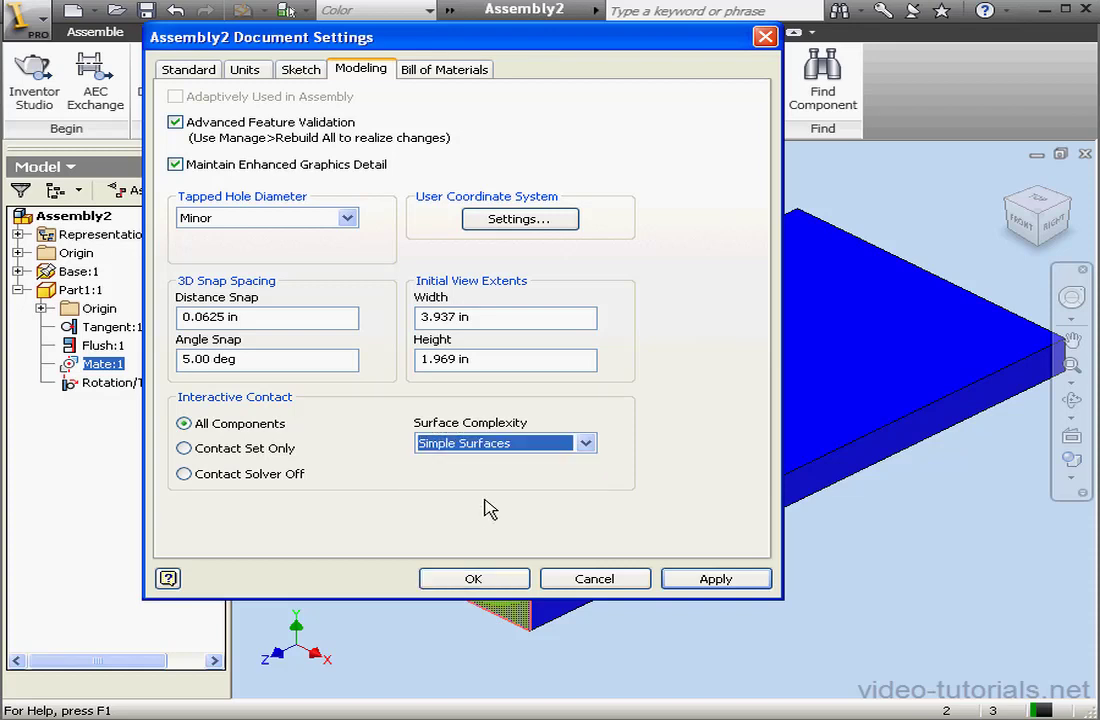
pyautogui.click(714, 582)
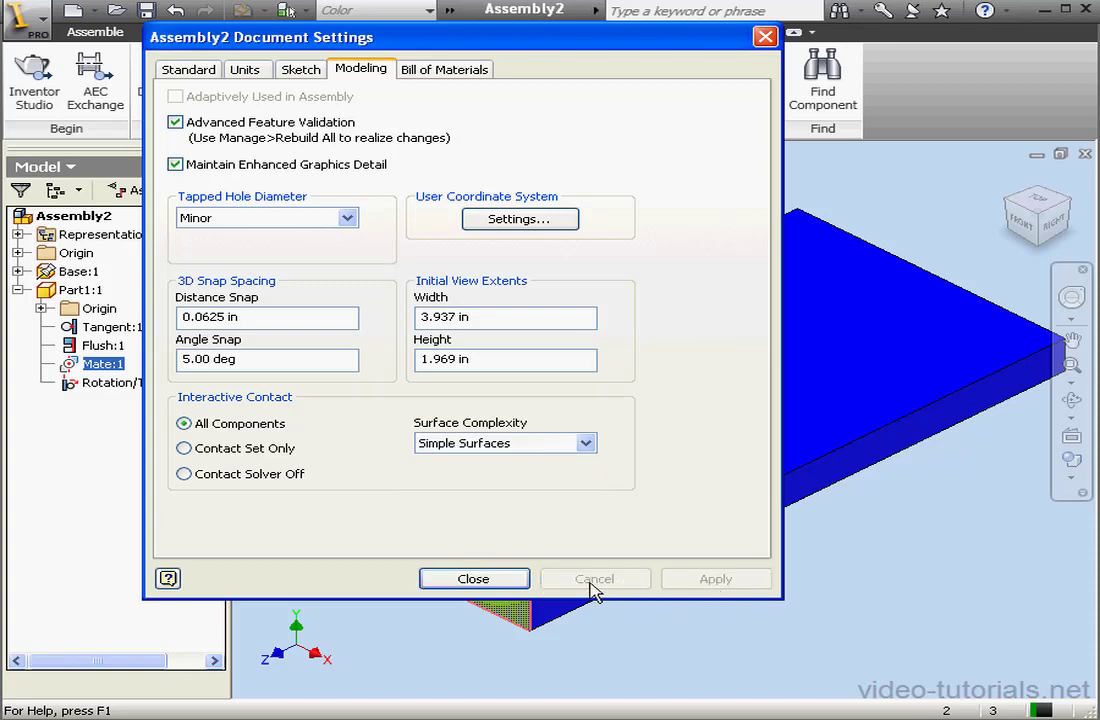
pyautogui.click(519, 584)
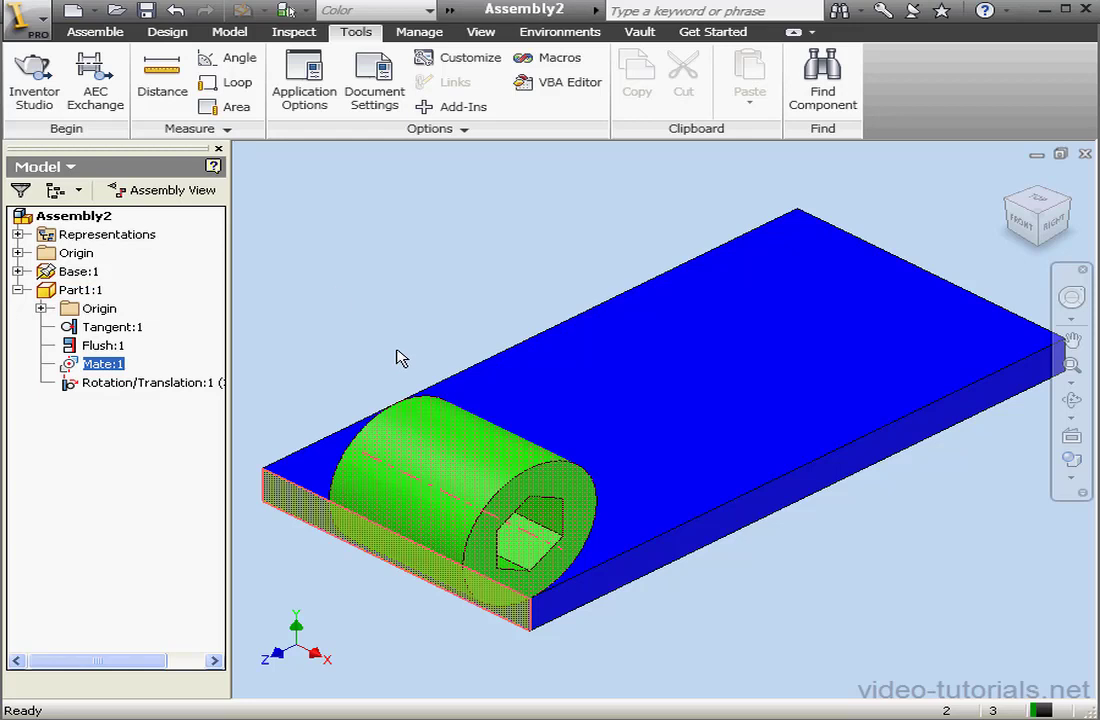
# Step: Drive the Mate:1 constraint to -4 in and back to 0 in to check the rolling motion, and close the drive
pyautogui.rightClick(117, 364)
pyautogui.click(190, 487)
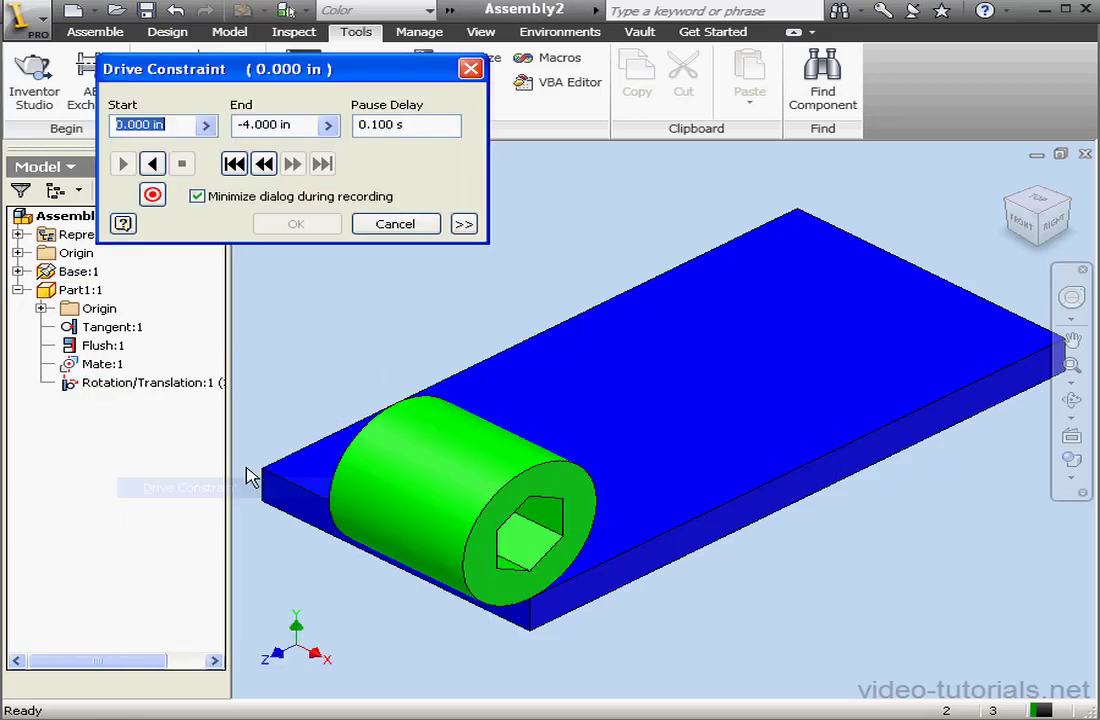
pyautogui.click(152, 164)
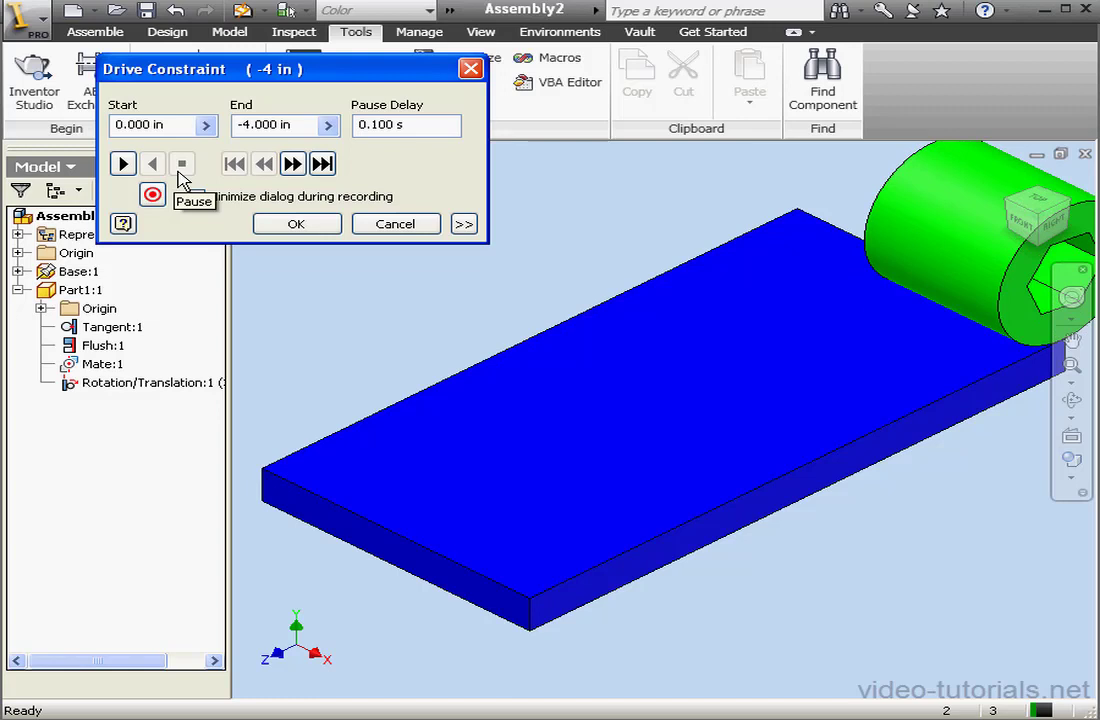
pyautogui.click(124, 165)
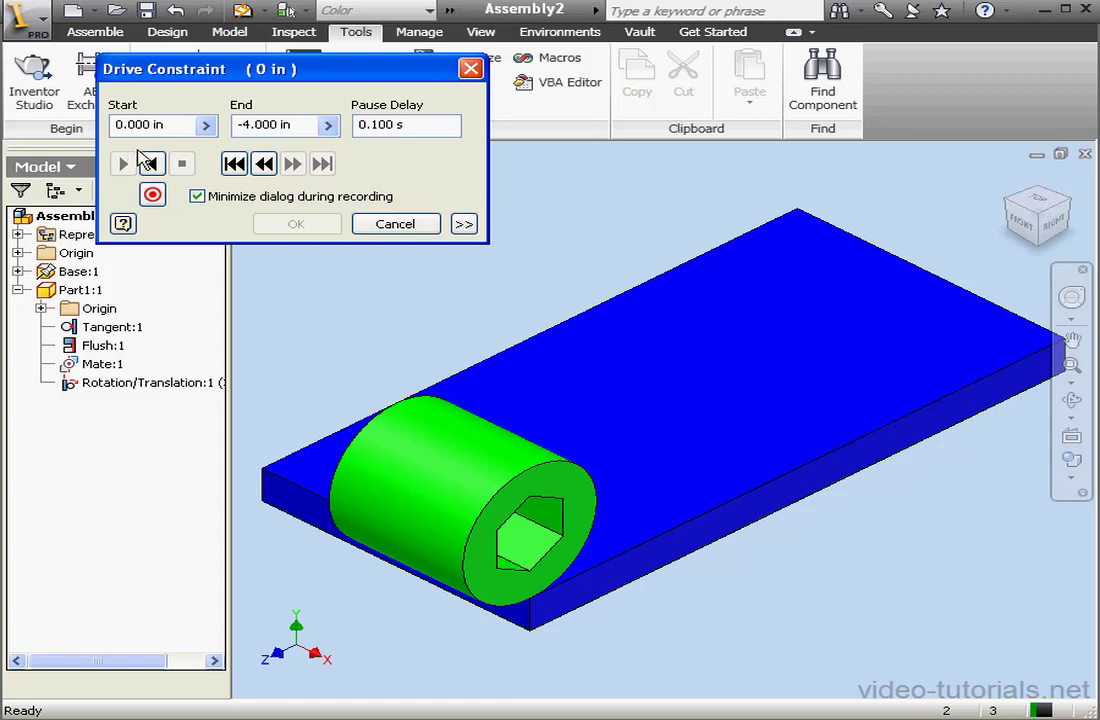
pyautogui.click(425, 230)
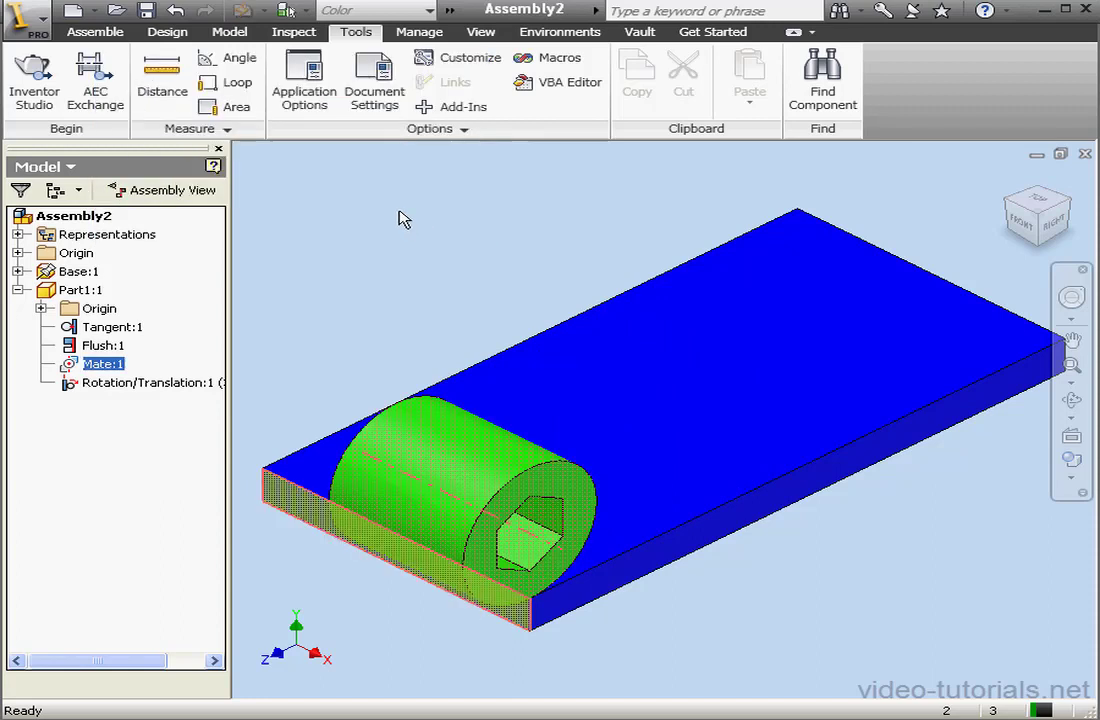